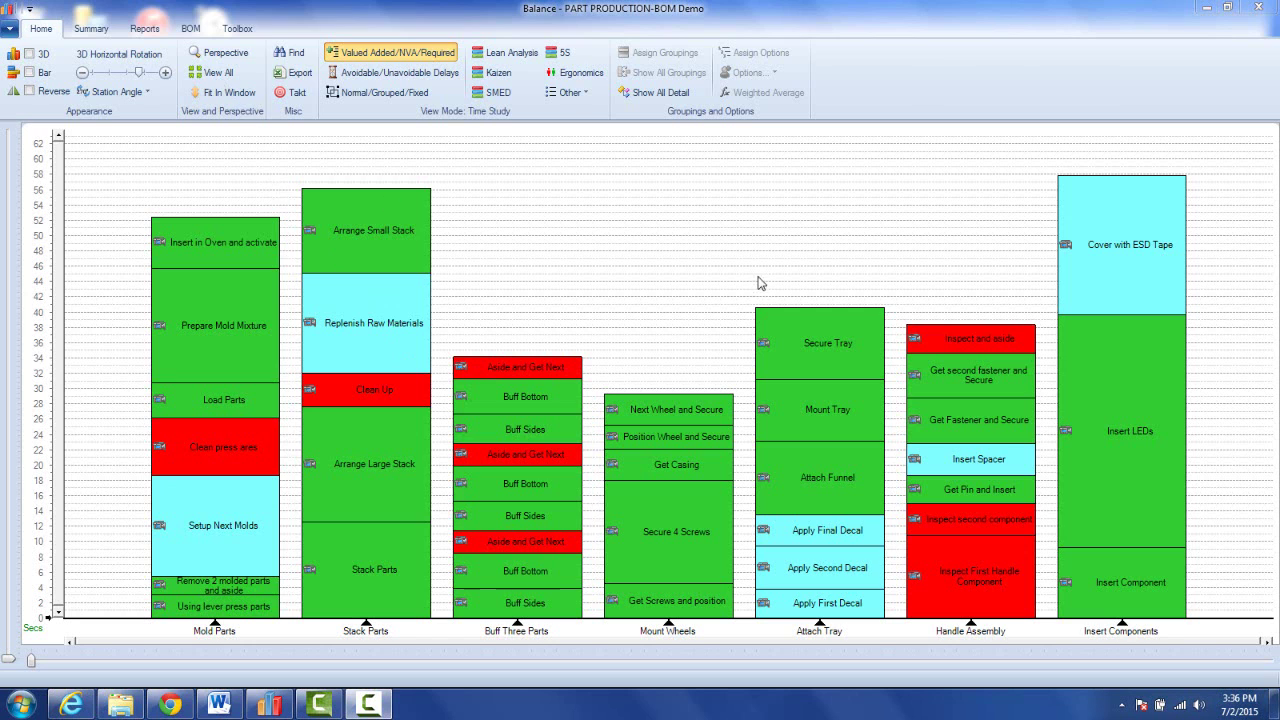
pyautogui.click(192, 30)
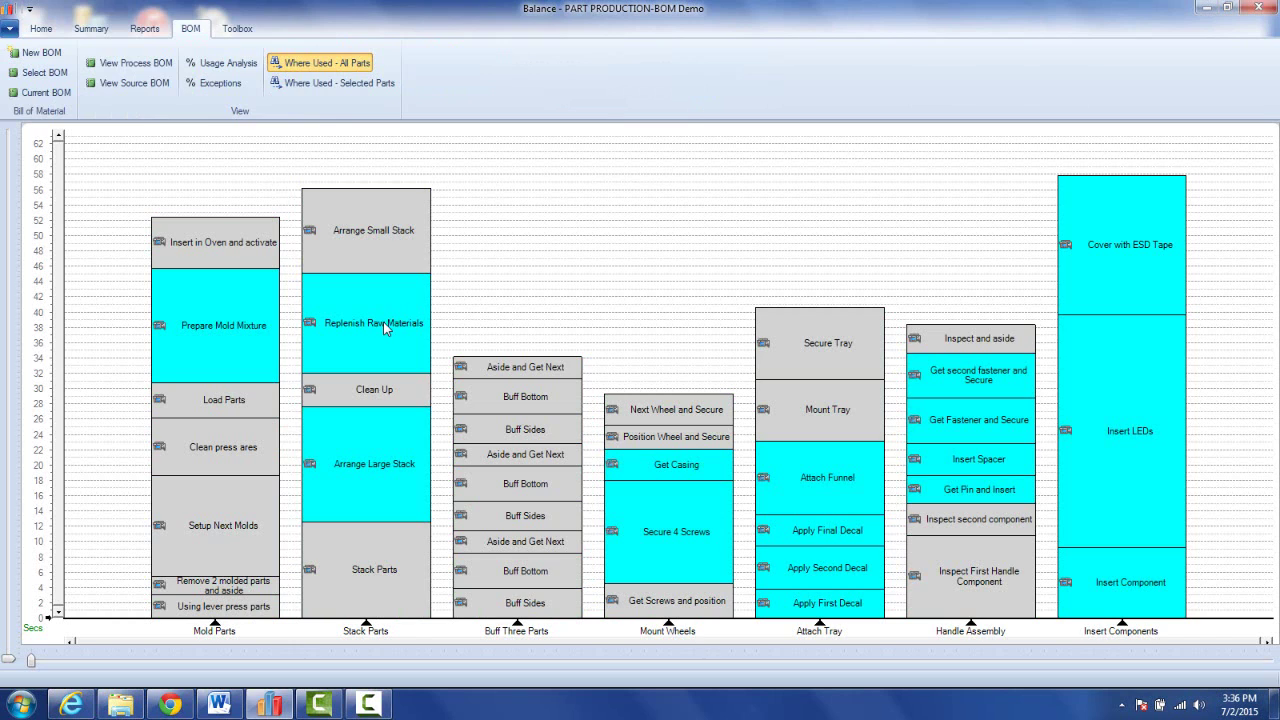
pyautogui.moveTo(385, 328)
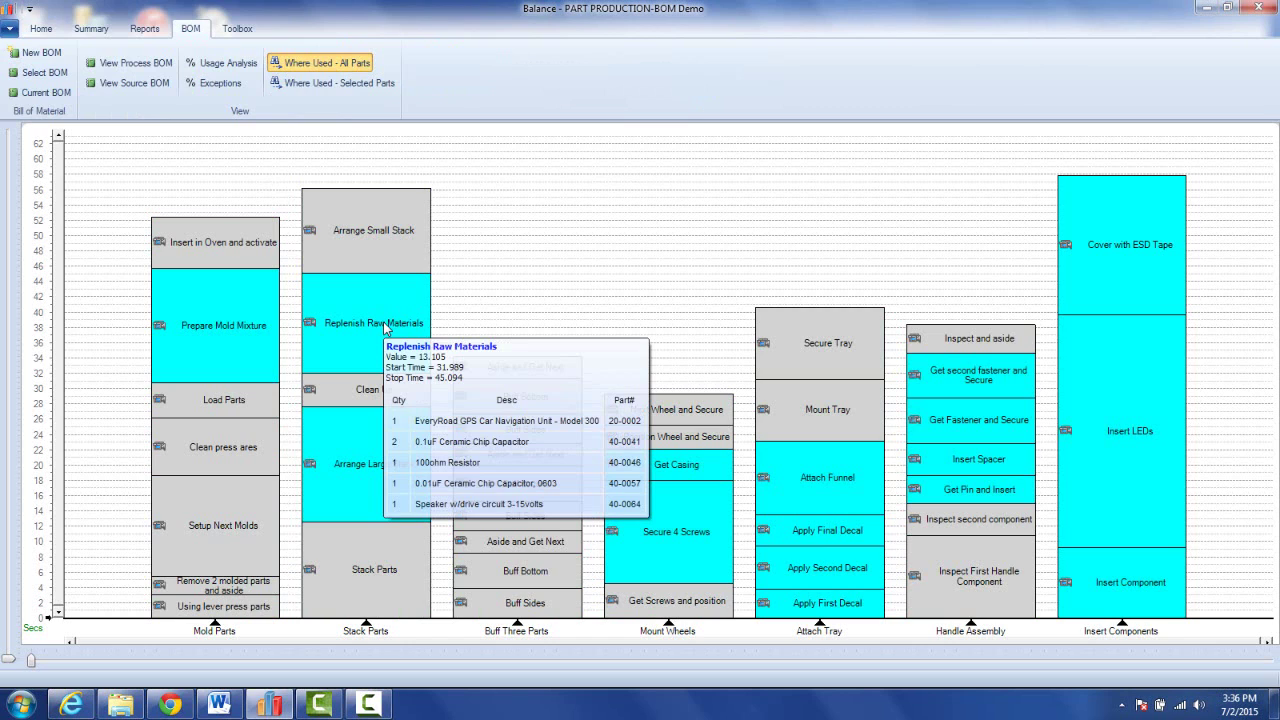
pyautogui.moveTo(346, 404)
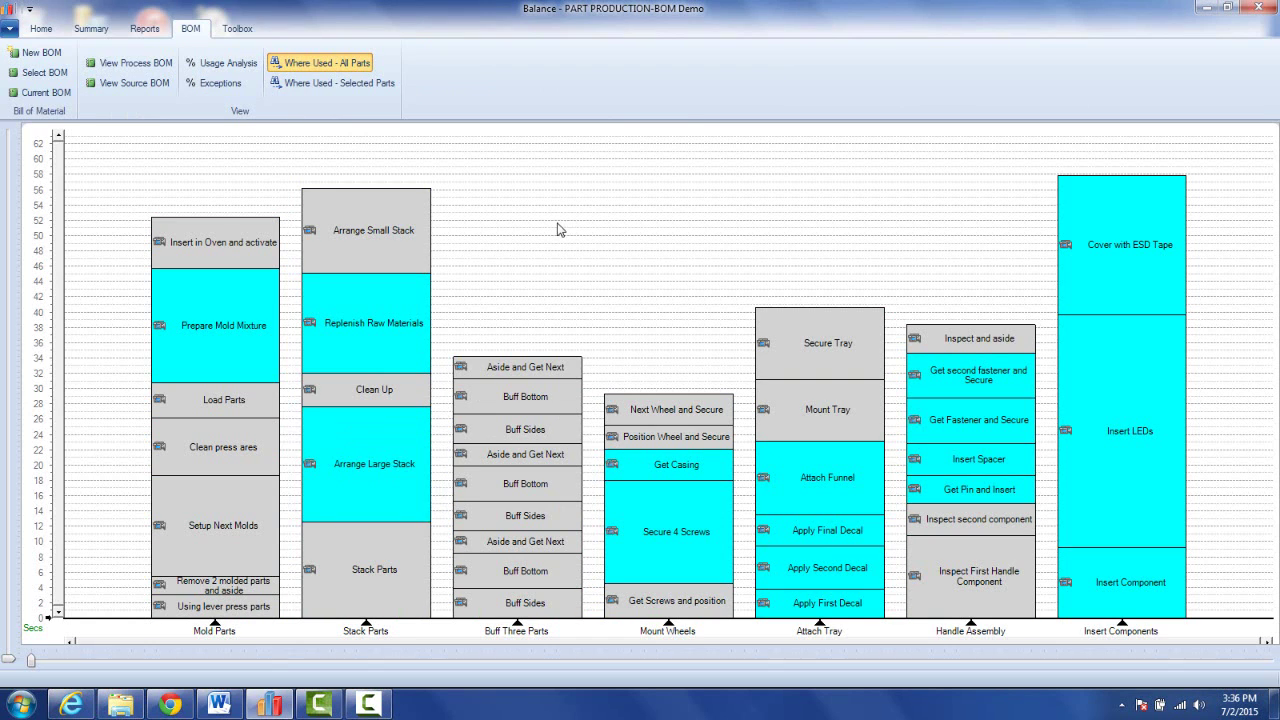
# Back on Home, select the Arrange Large Stack through Replenish Raw Materials blocks and bring up their block menu
pyautogui.click(43, 30)
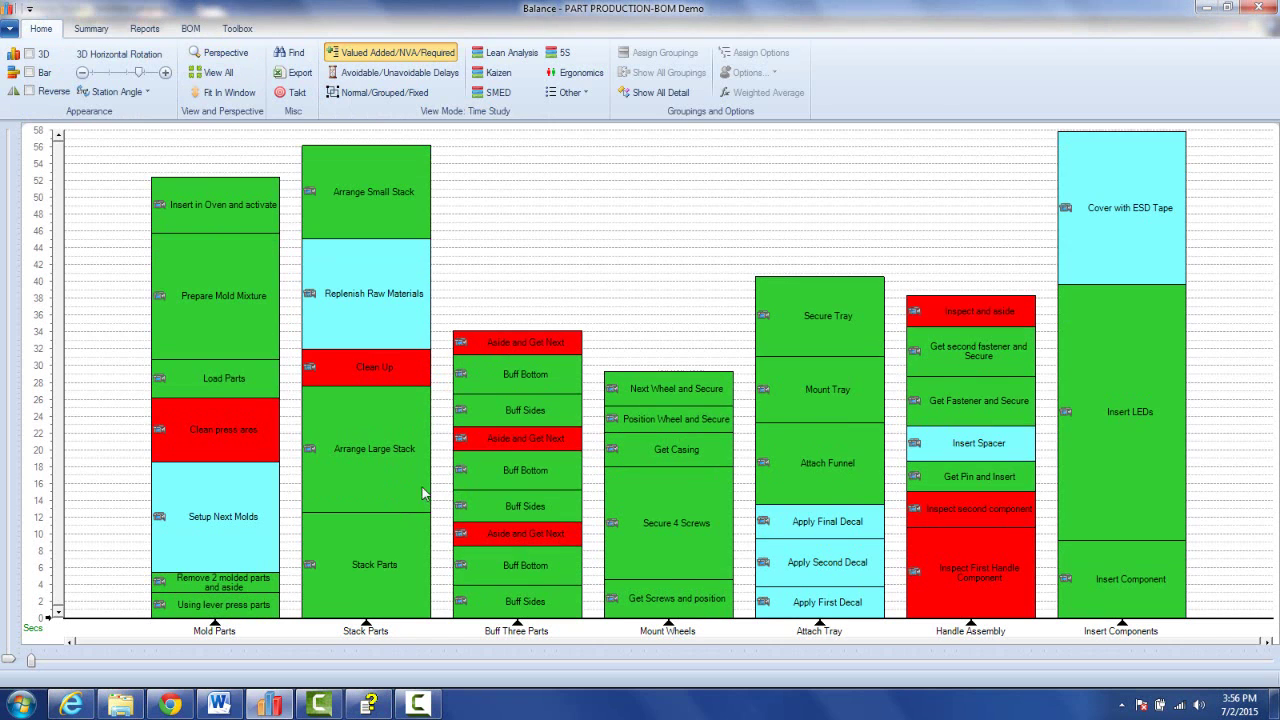
pyautogui.click(375, 468)
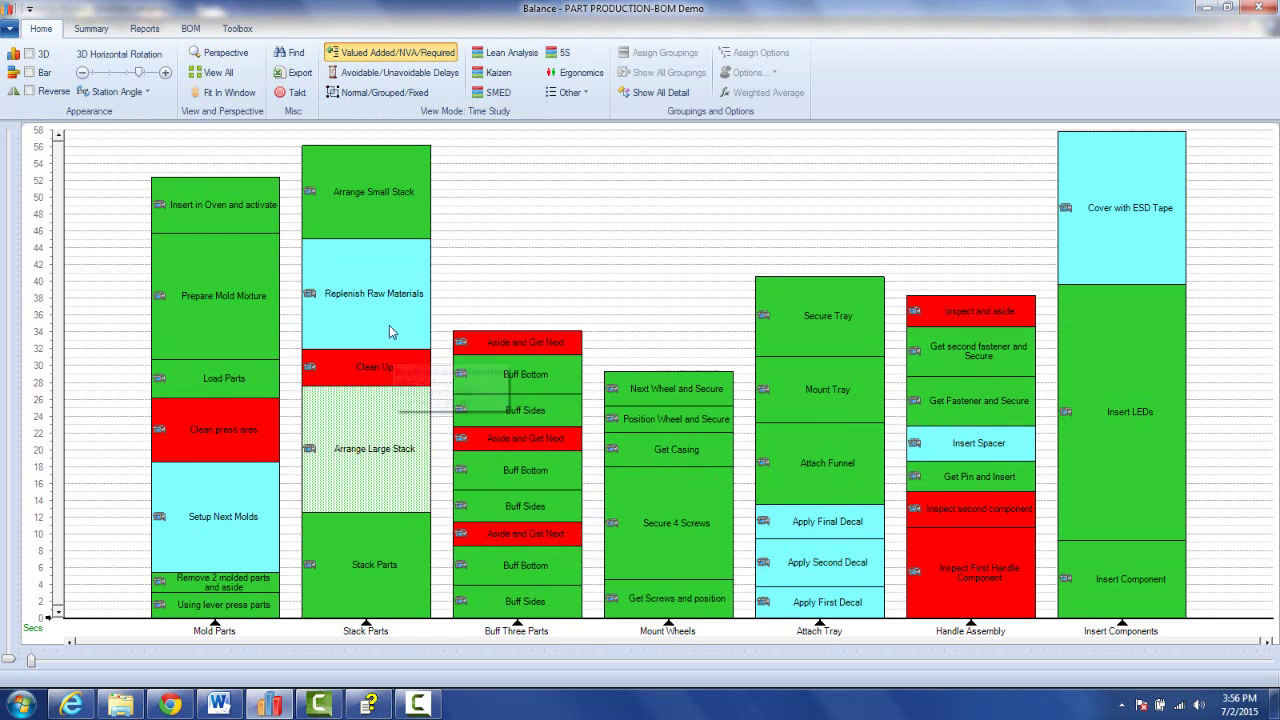
pyautogui.keyDown('shift'); pyautogui.click(380, 293); pyautogui.keyUp('shift')
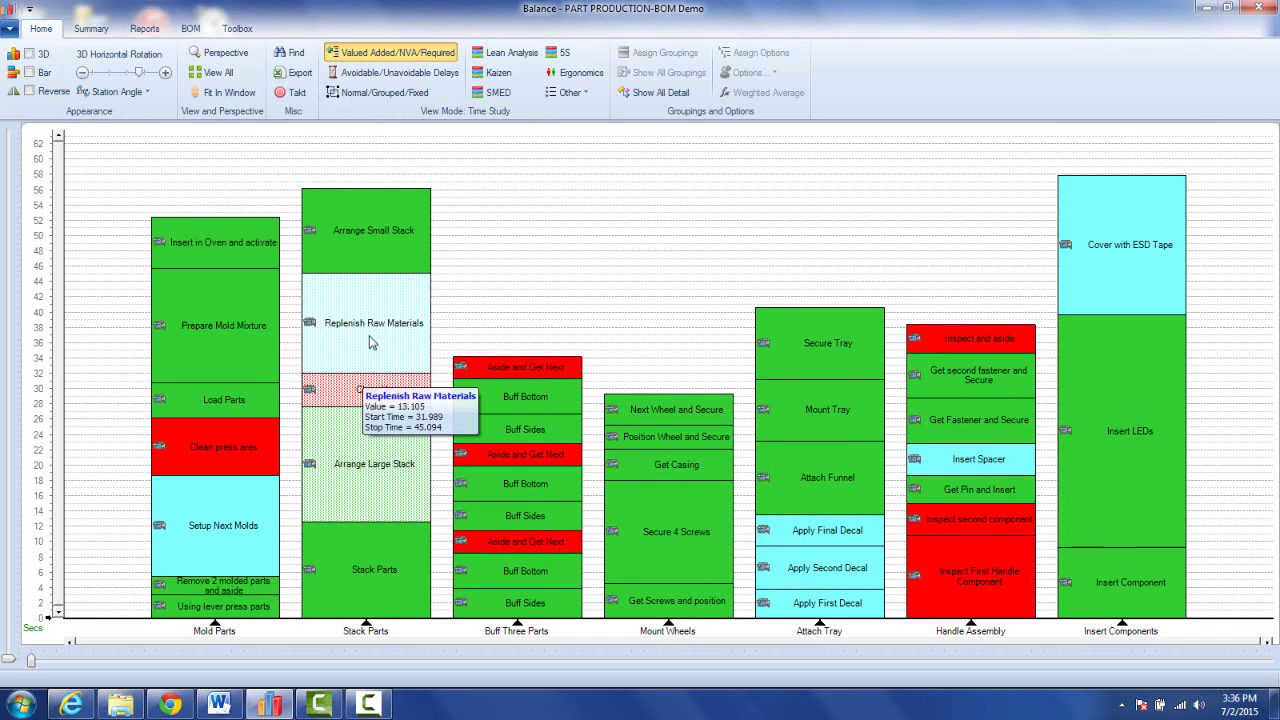
pyautogui.rightClick(378, 344)
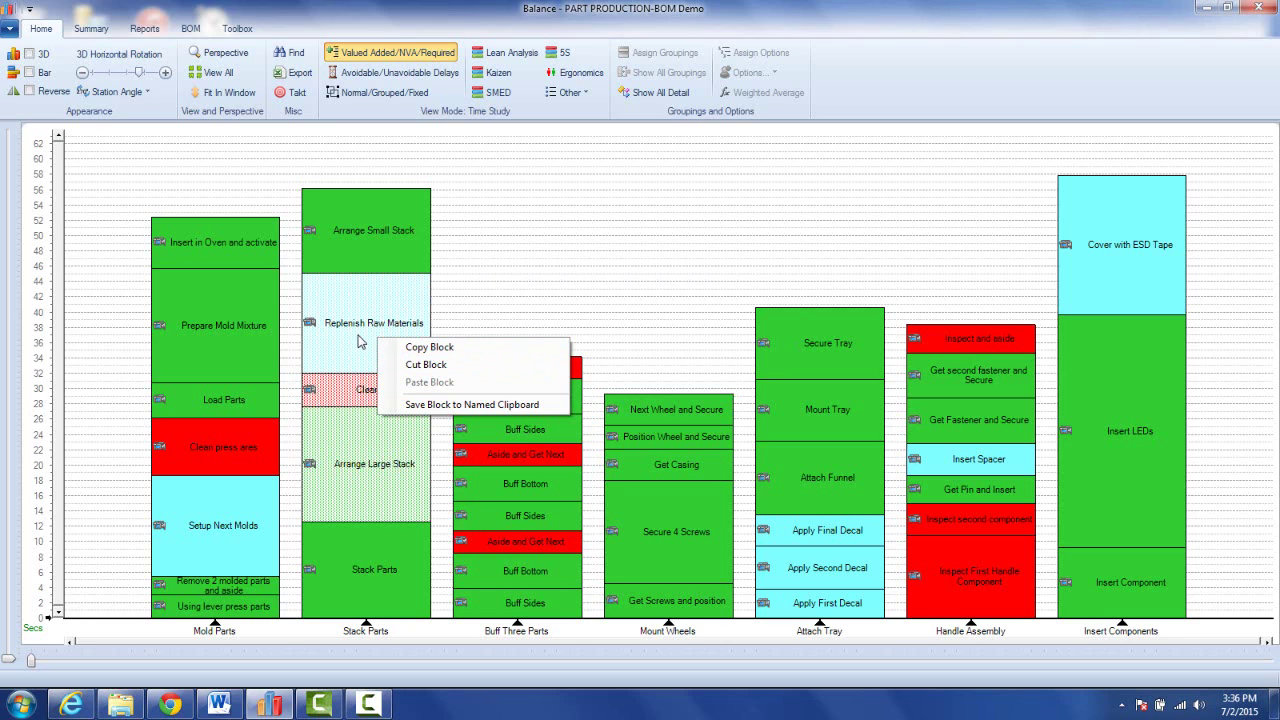
# Choose Save Block to Named Clipboard and save the file as 'Support Activities'
pyautogui.click(473, 412)
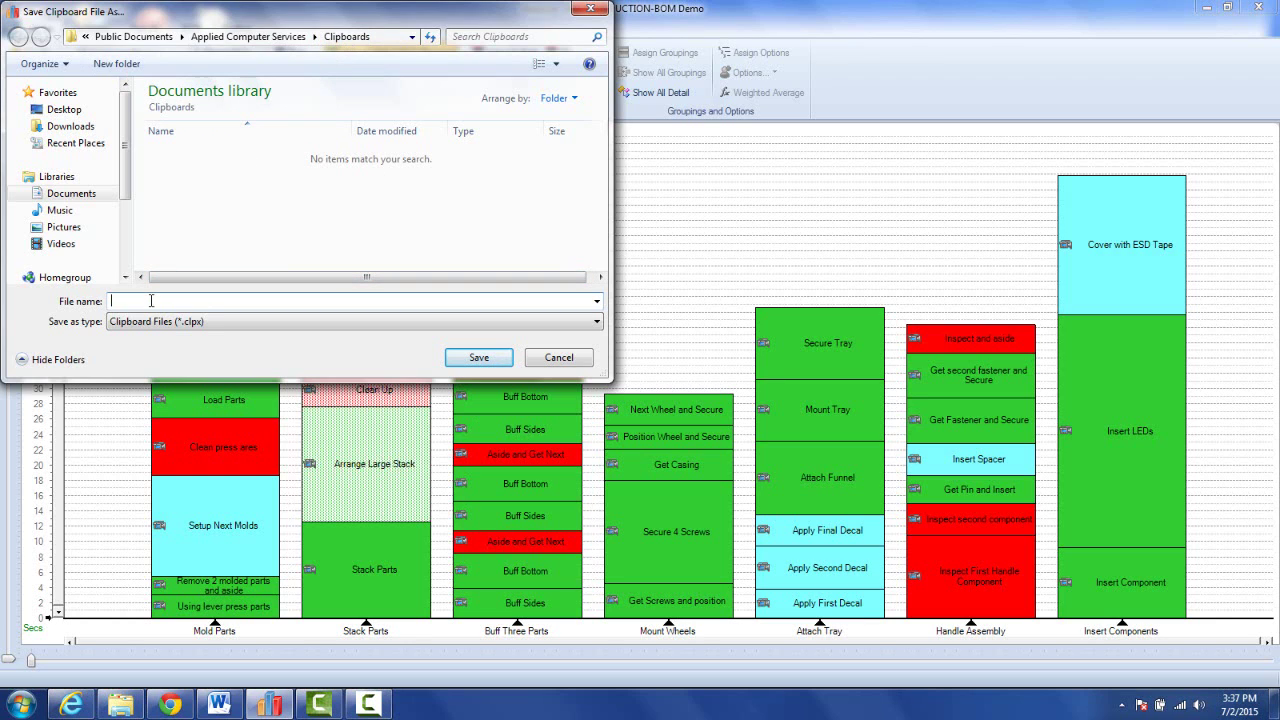
pyautogui.write('Support Activities')
pyautogui.click(479, 360)
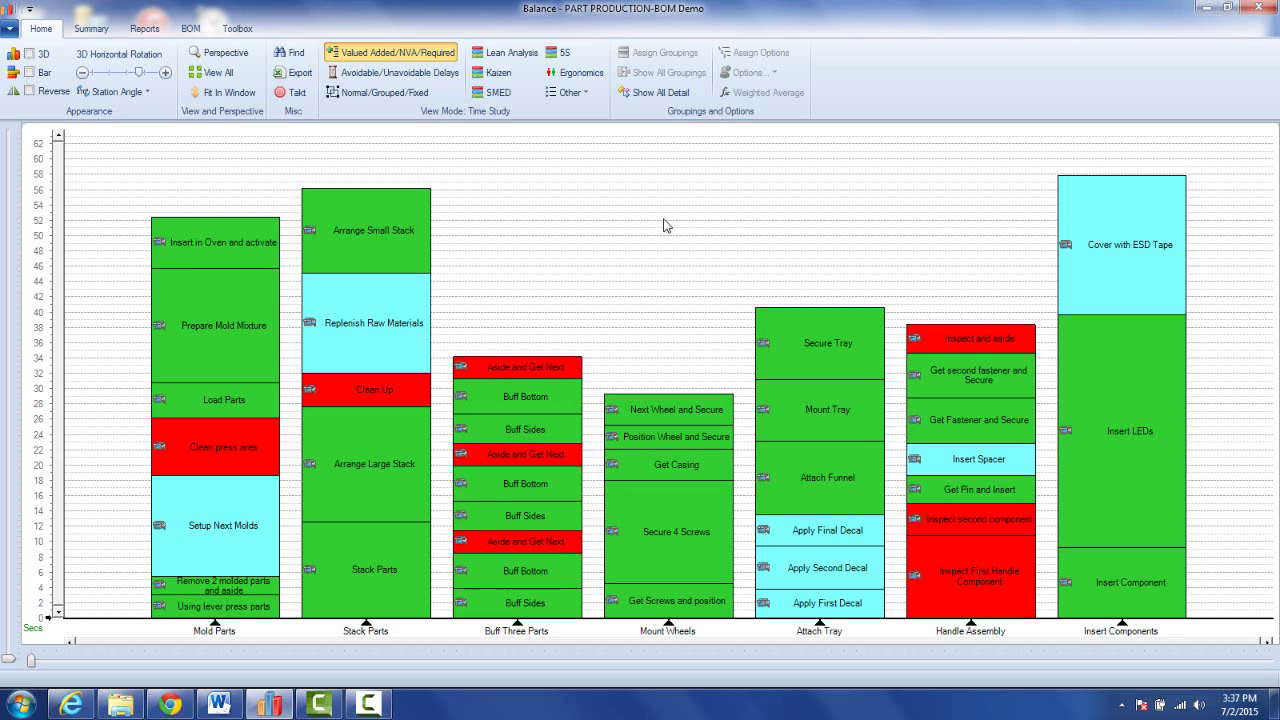
# Try chart context menus, ending on the empty area above Mount Wheels
pyautogui.rightClick(664, 225)
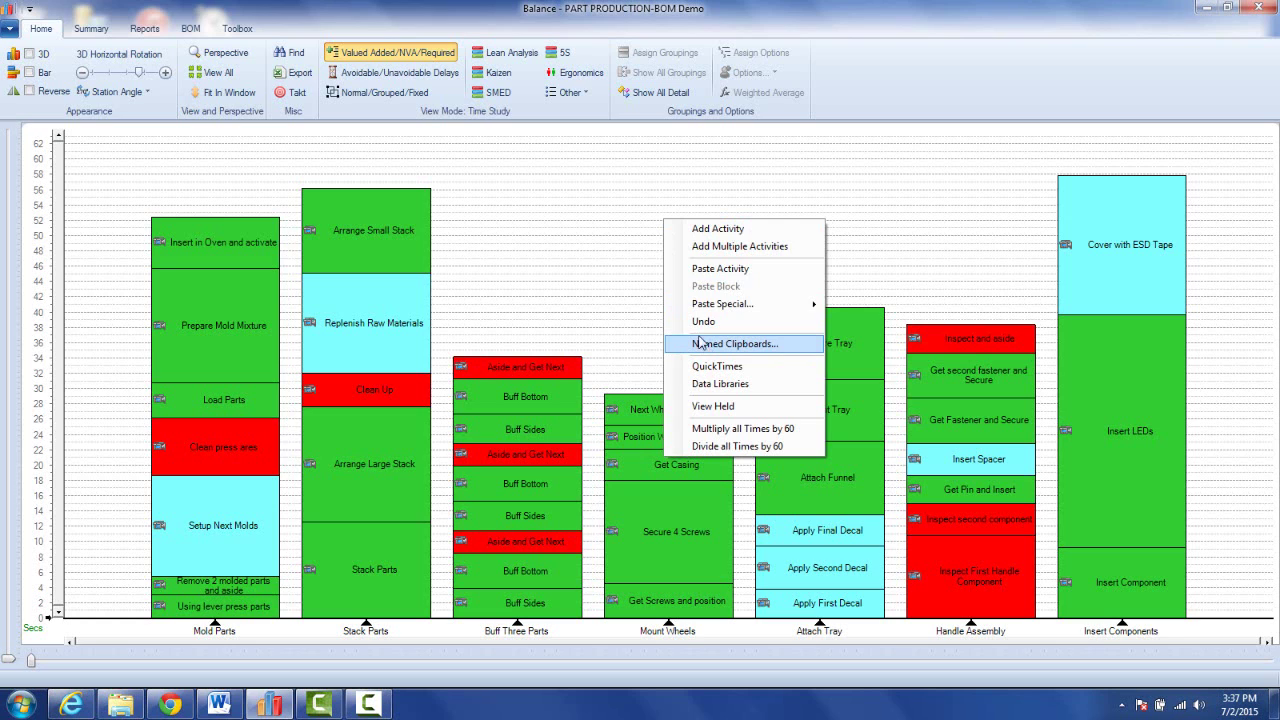
pyautogui.click(634, 242)
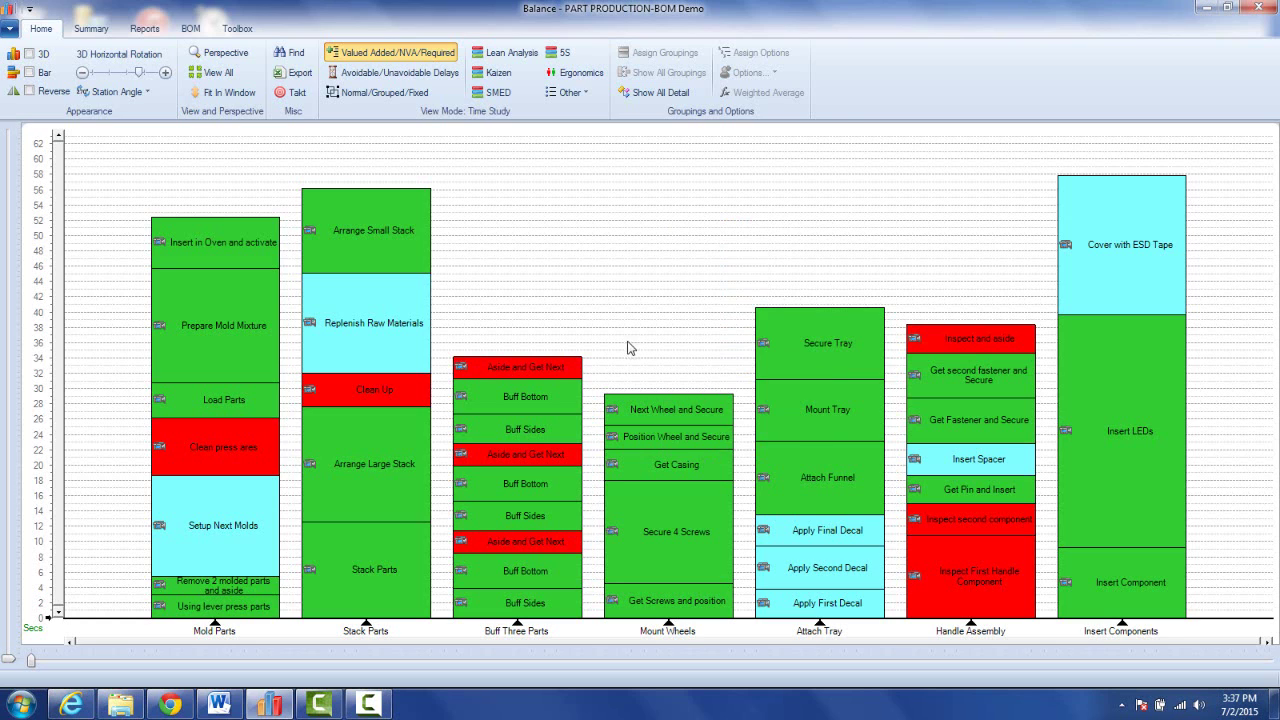
pyautogui.rightClick(831, 418)
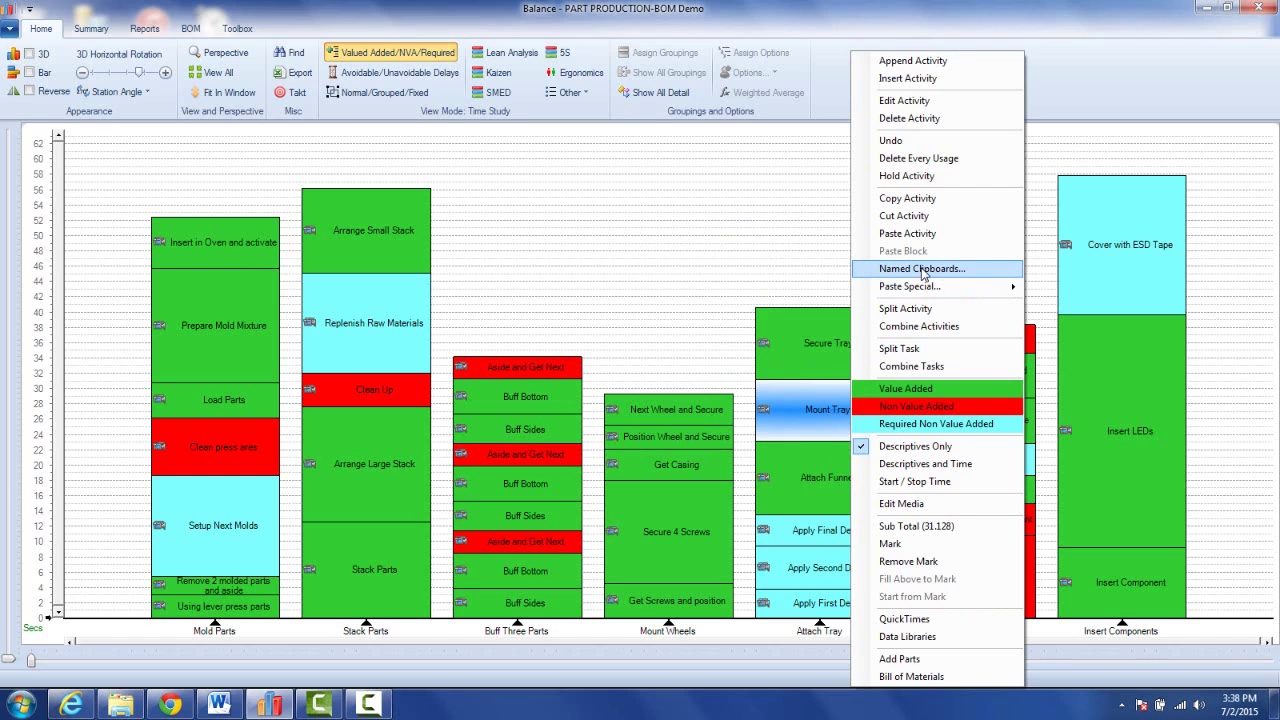
pyautogui.click(711, 220)
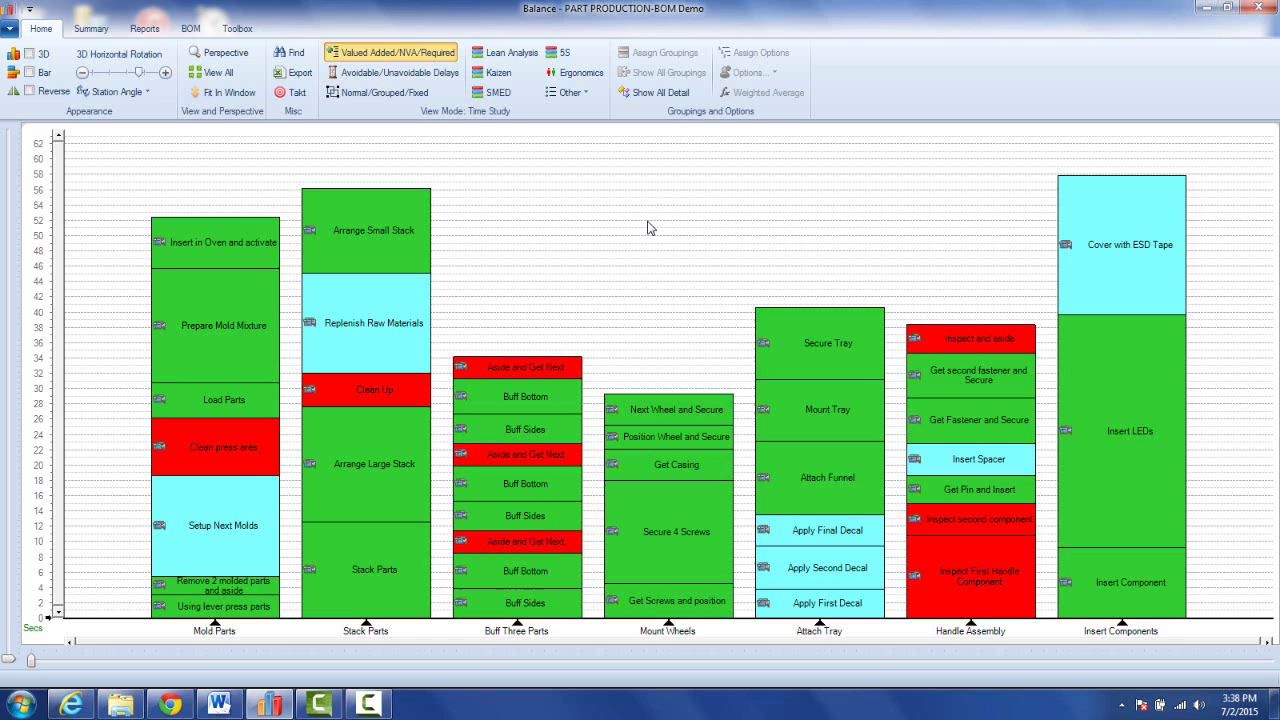
pyautogui.rightClick(648, 228)
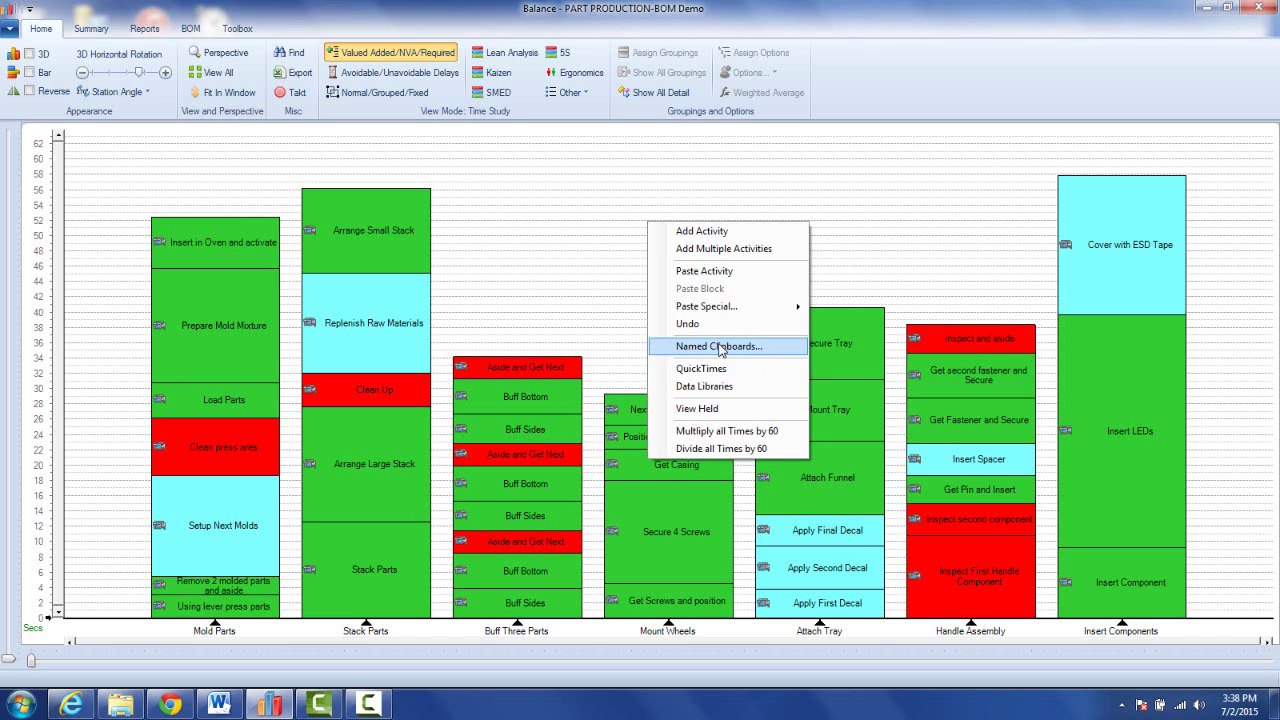
# From the Named Clipboards library, use Support Activities.clpx to paste its three tasks onto Mount Wheels
pyautogui.click(720, 346)
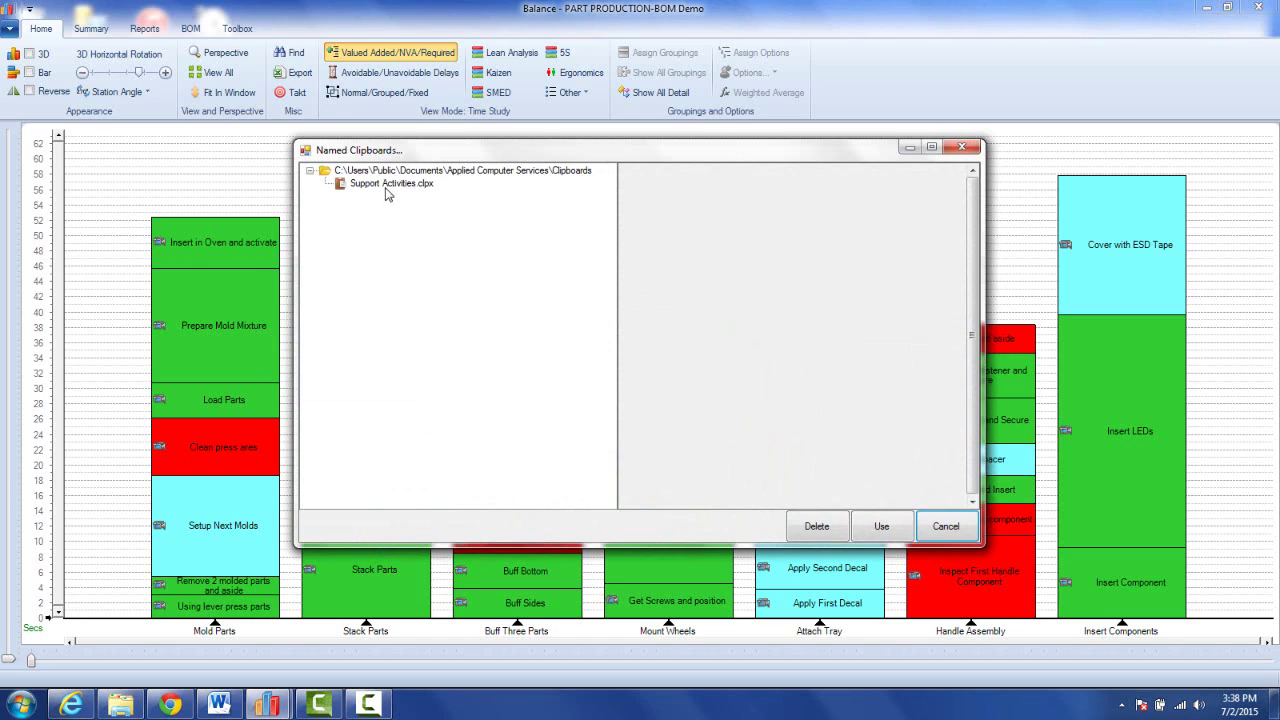
pyautogui.click(388, 186)
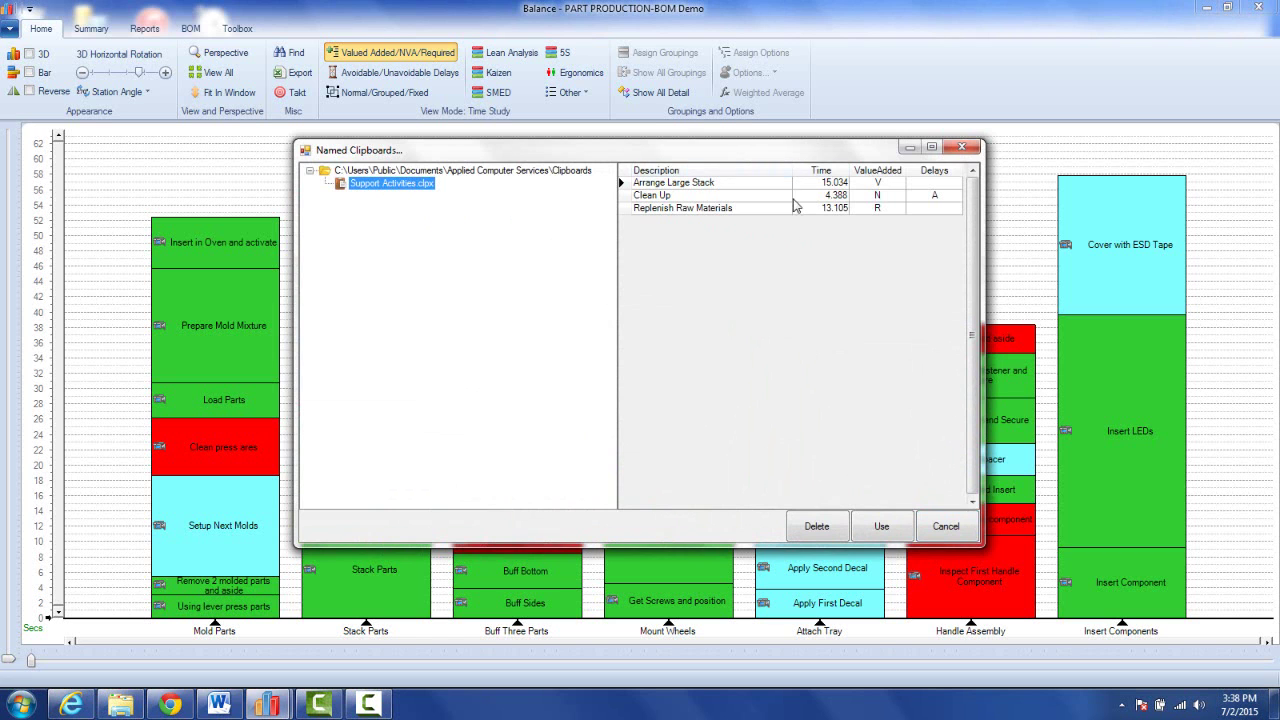
pyautogui.moveTo(778, 151); pyautogui.dragTo(360, 206)
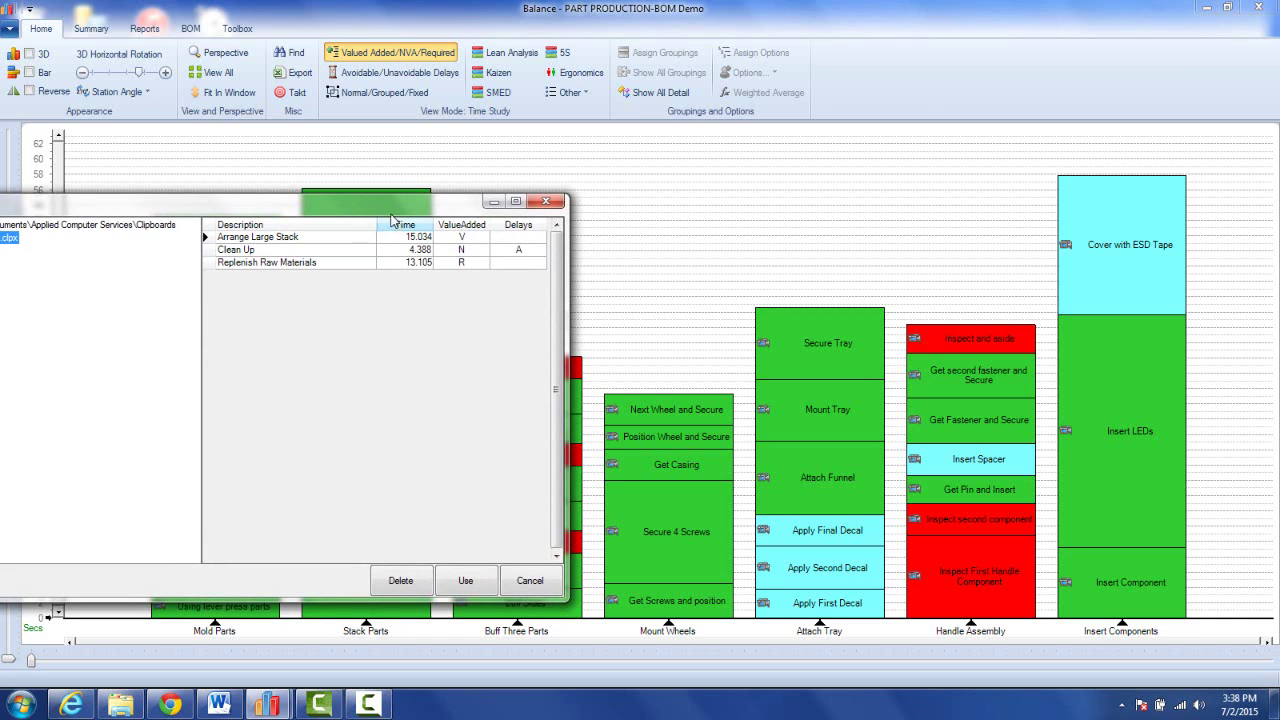
pyautogui.moveTo(270, 206); pyautogui.dragTo(887, 111)
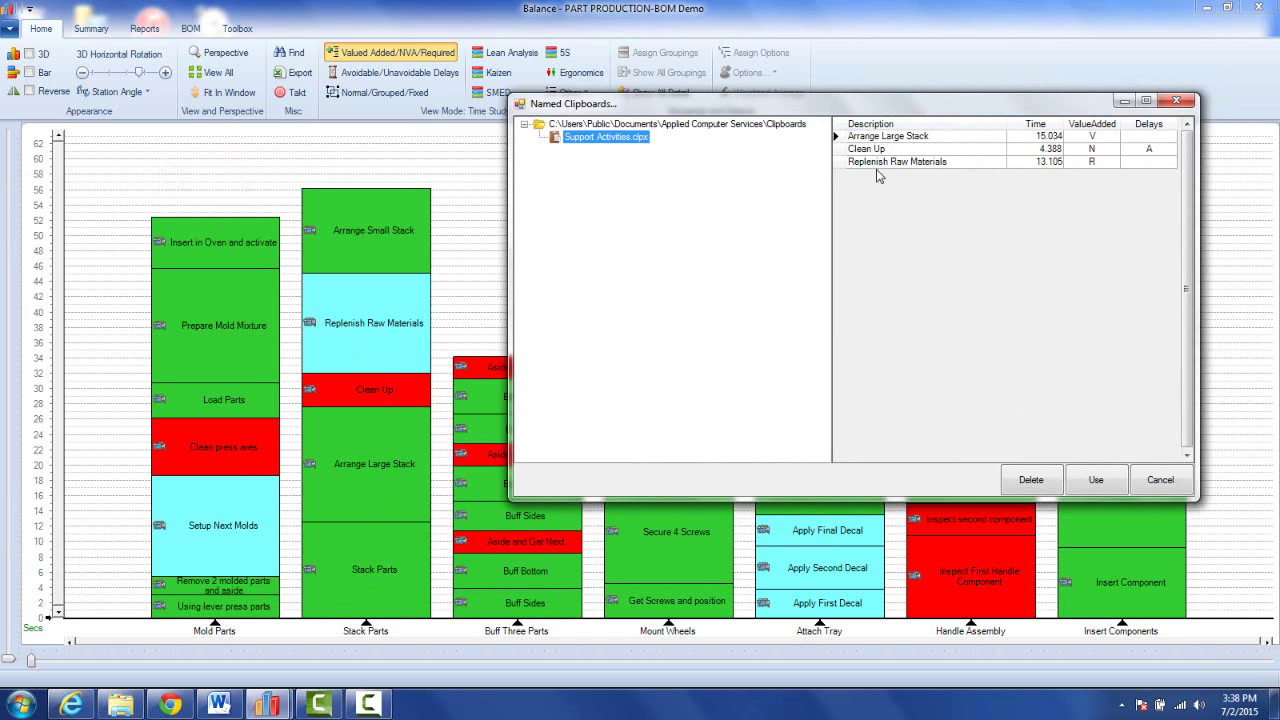
pyautogui.moveTo(866, 105); pyautogui.dragTo(233, 158)
pyautogui.click(468, 541)
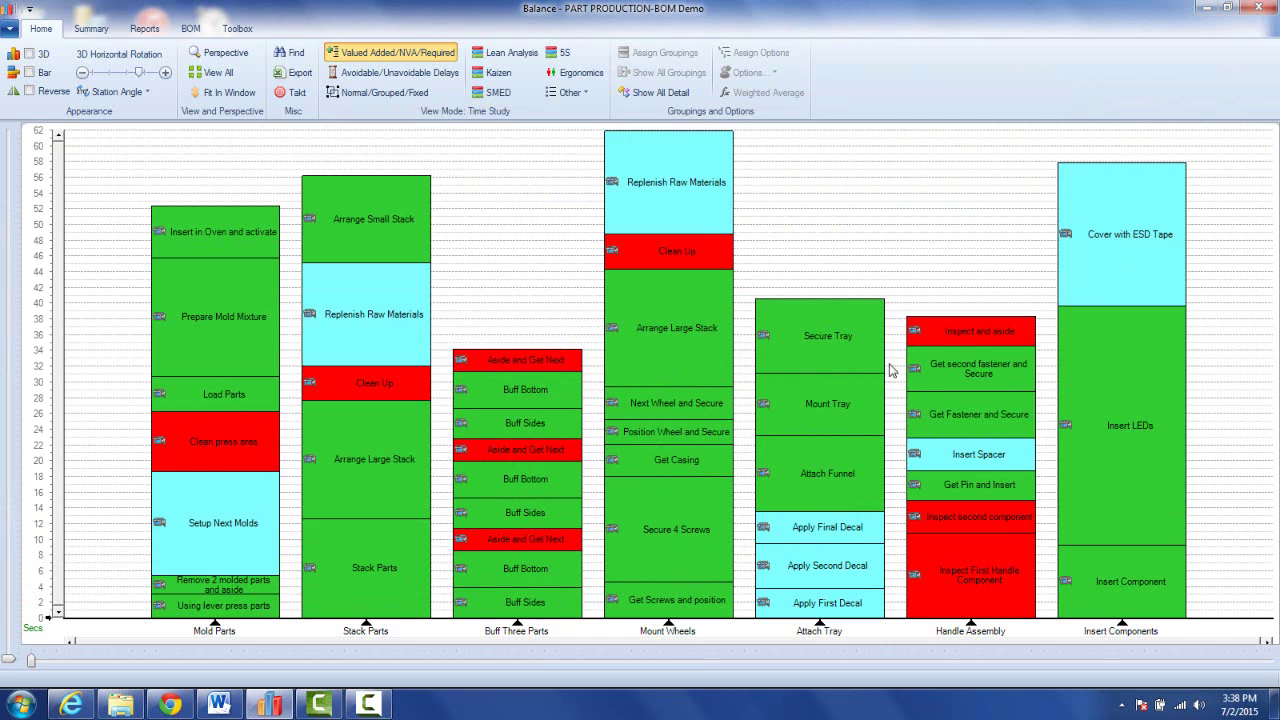
# From the Insert Spacer task, paste Support Activities.clpx into Handle Assembly, bringing it to about 71 seconds
pyautogui.moveTo(953, 528)
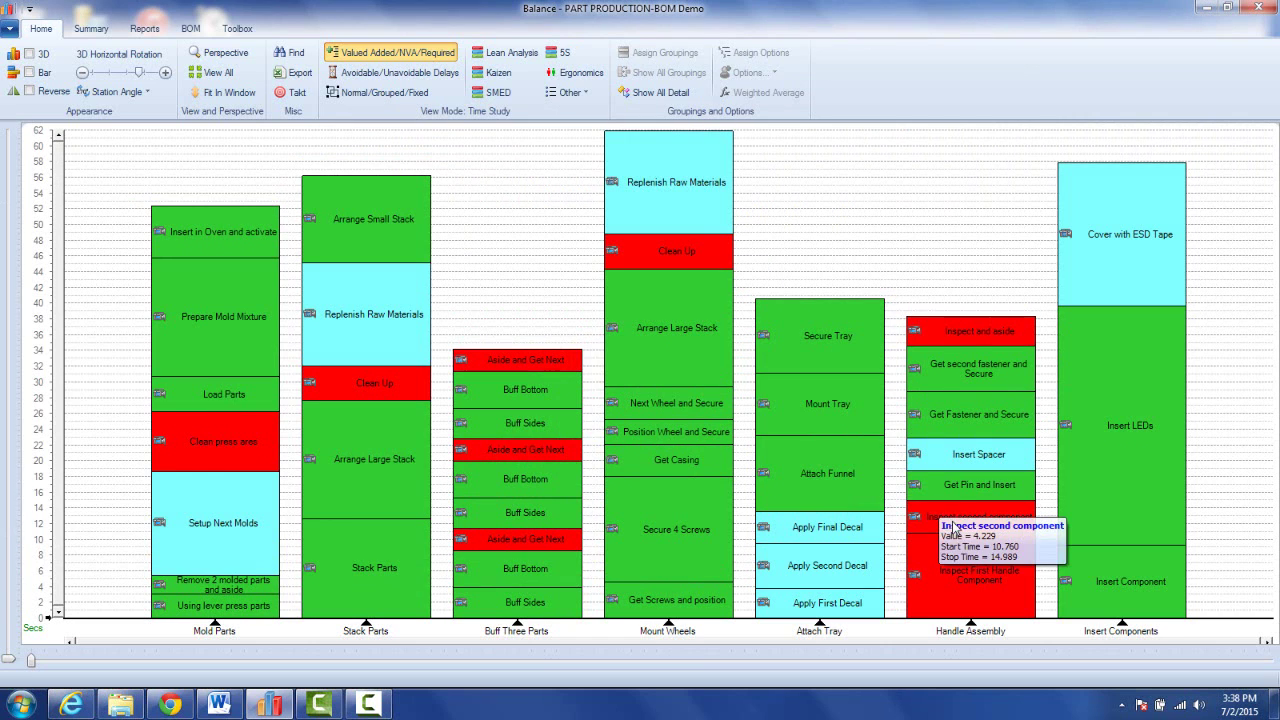
pyautogui.moveTo(961, 487)
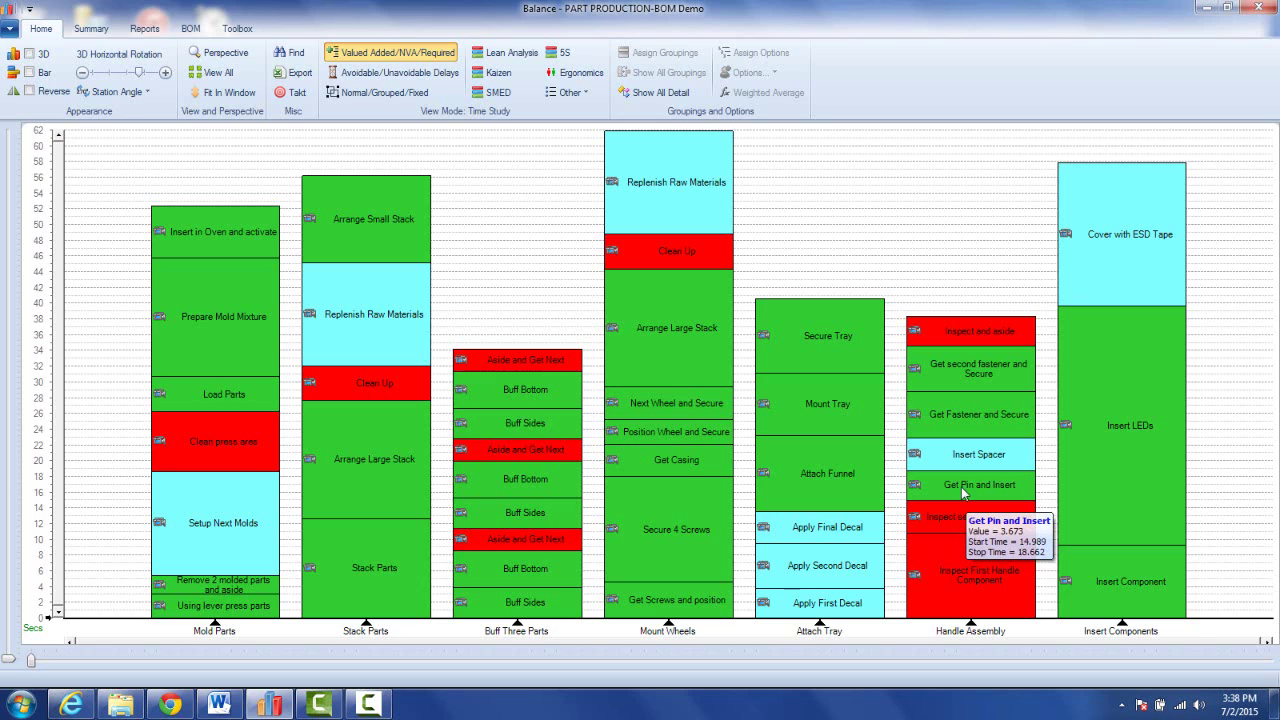
pyautogui.moveTo(964, 447)
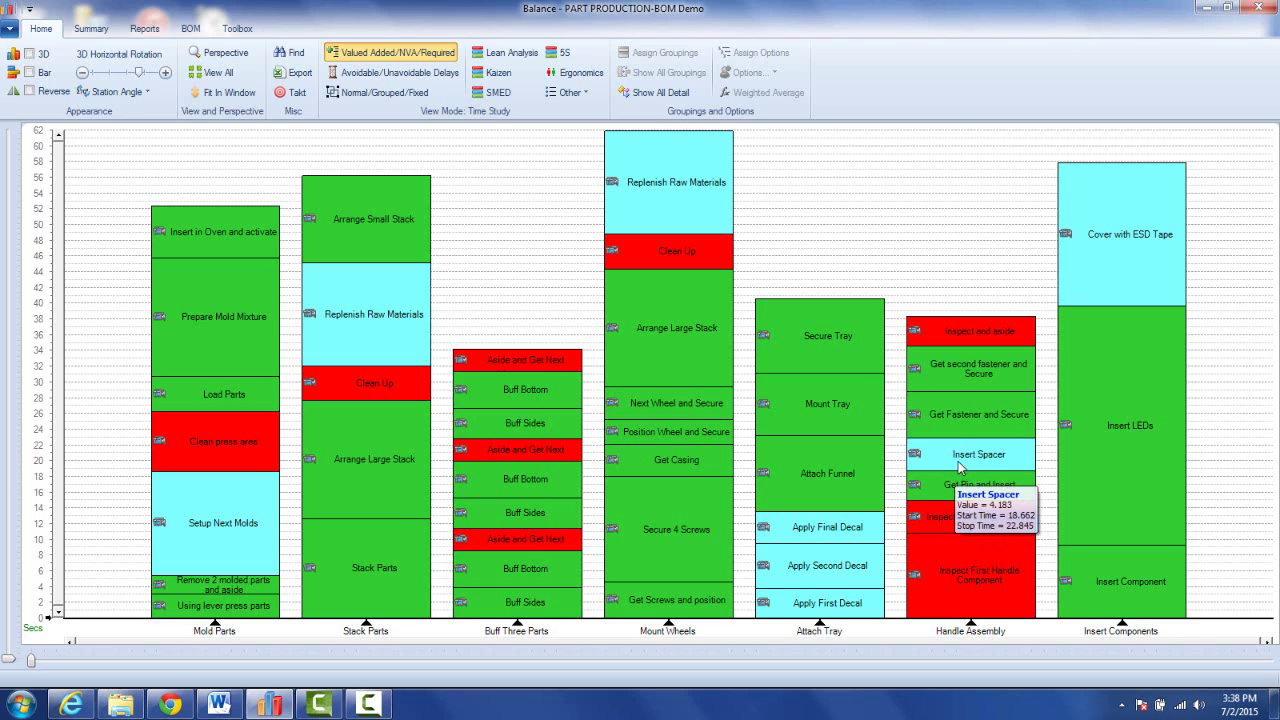
pyautogui.rightClick(960, 467)
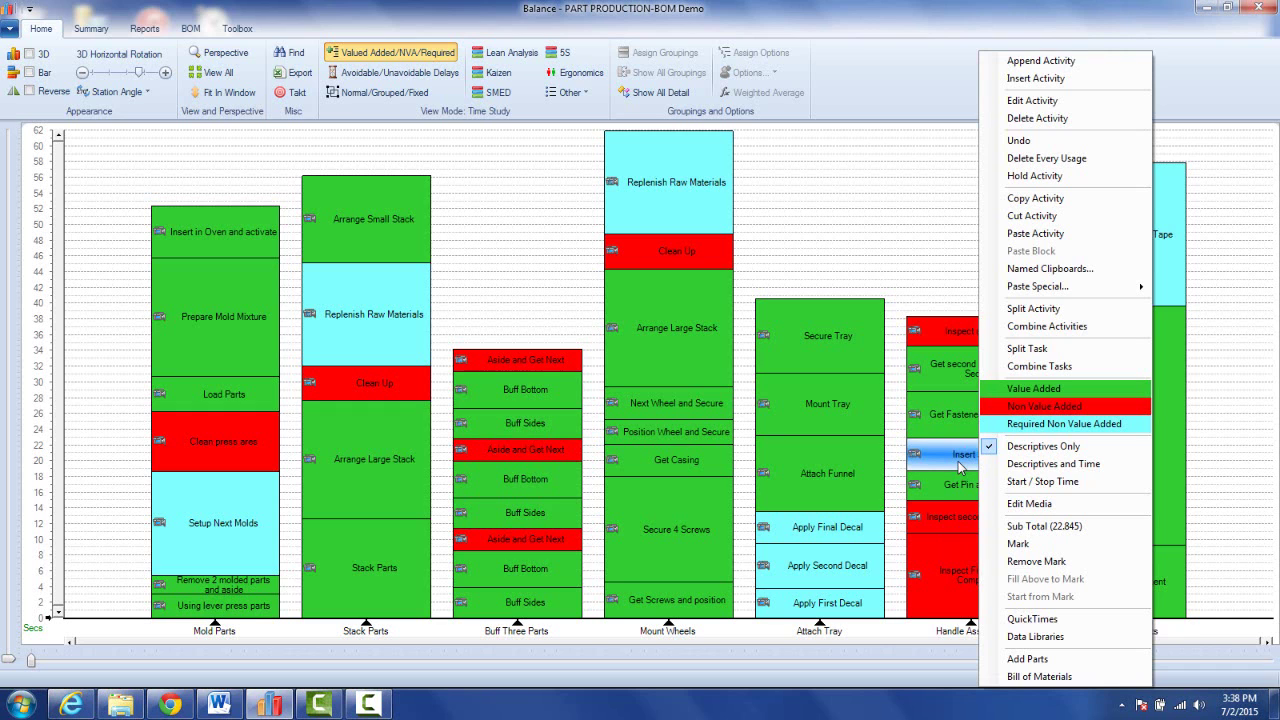
pyautogui.click(1016, 273)
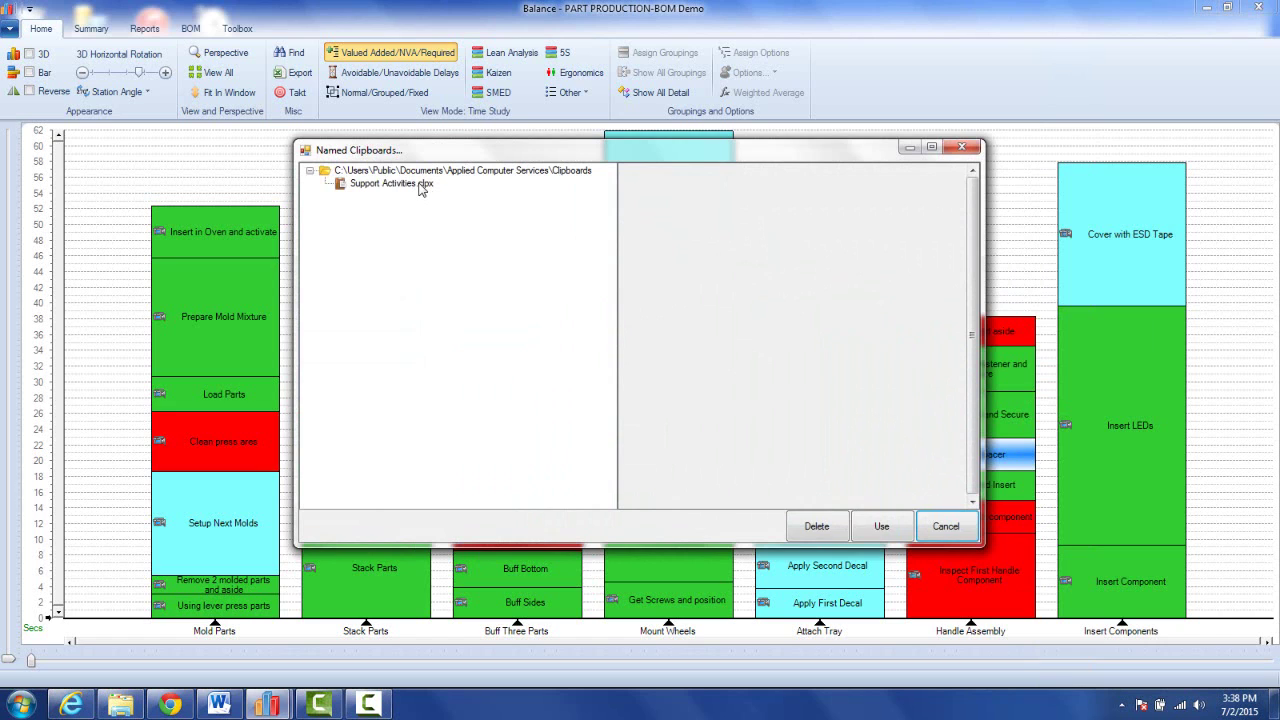
pyautogui.click(420, 186)
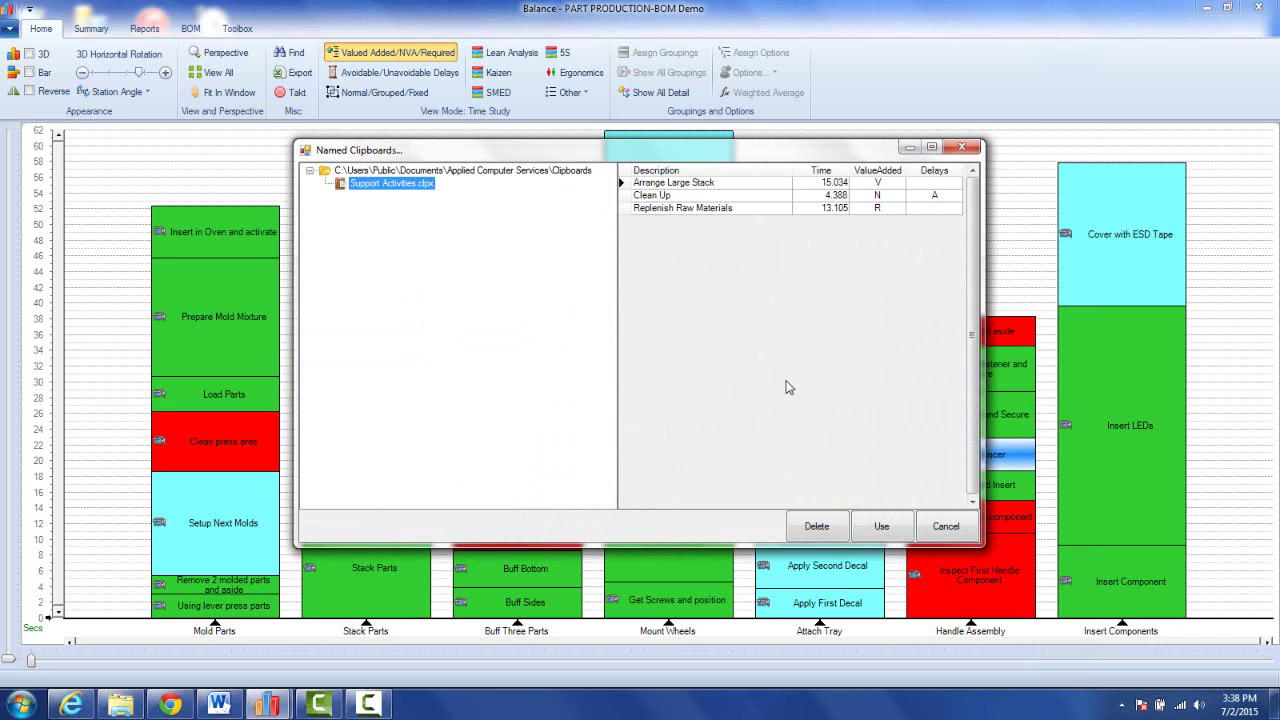
pyautogui.click(881, 526)
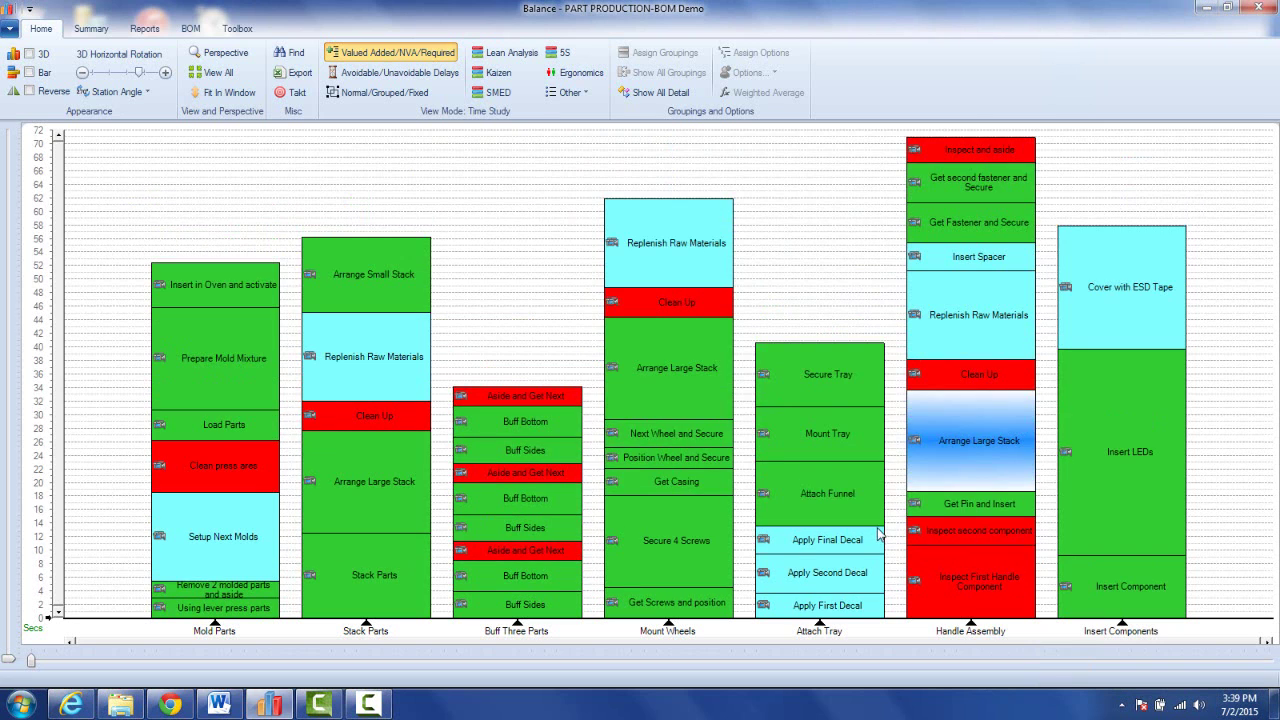
pyautogui.moveTo(968, 458)
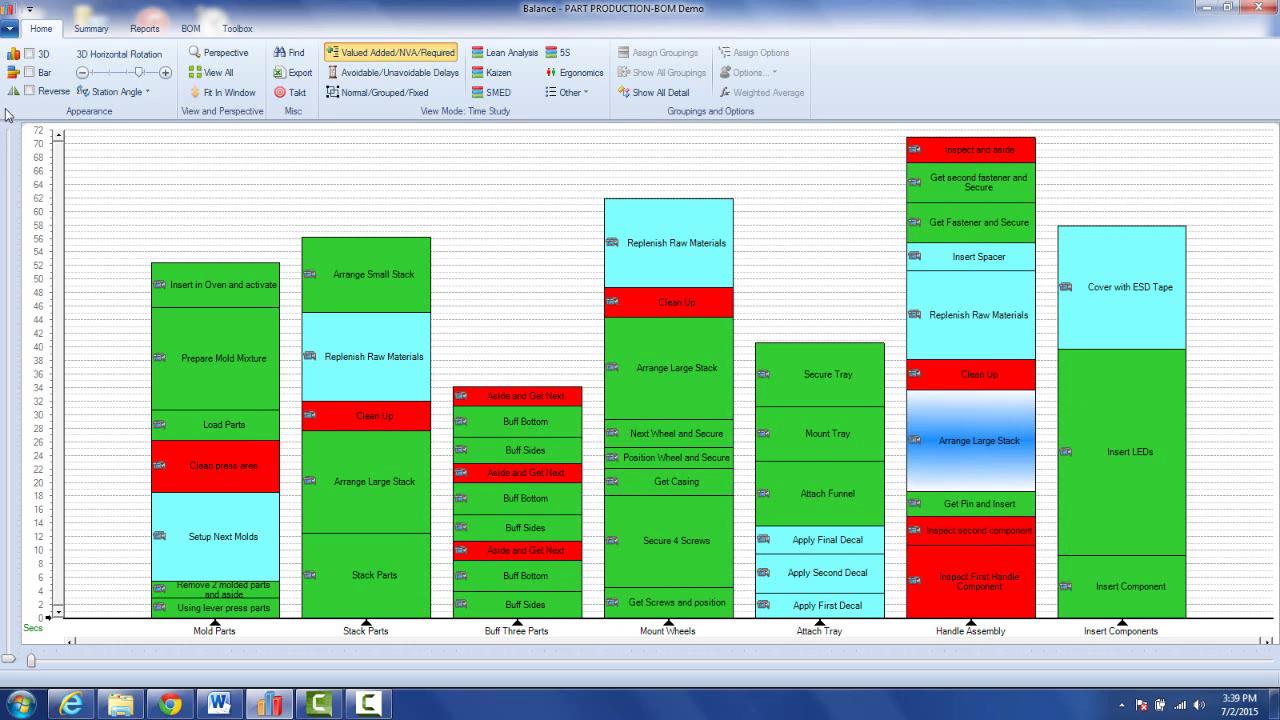
# Start a new blank balance without saving the previous one
pyautogui.click(9, 30)
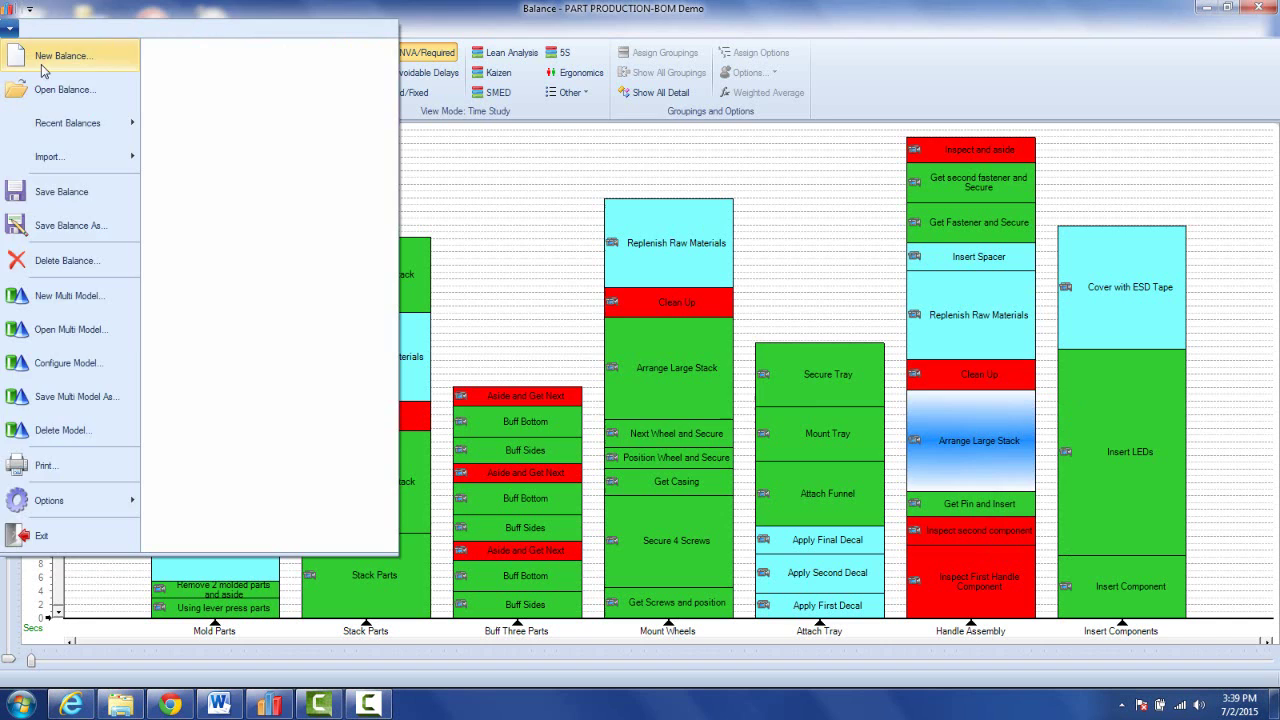
pyautogui.click(40, 58)
pyautogui.click(695, 404)
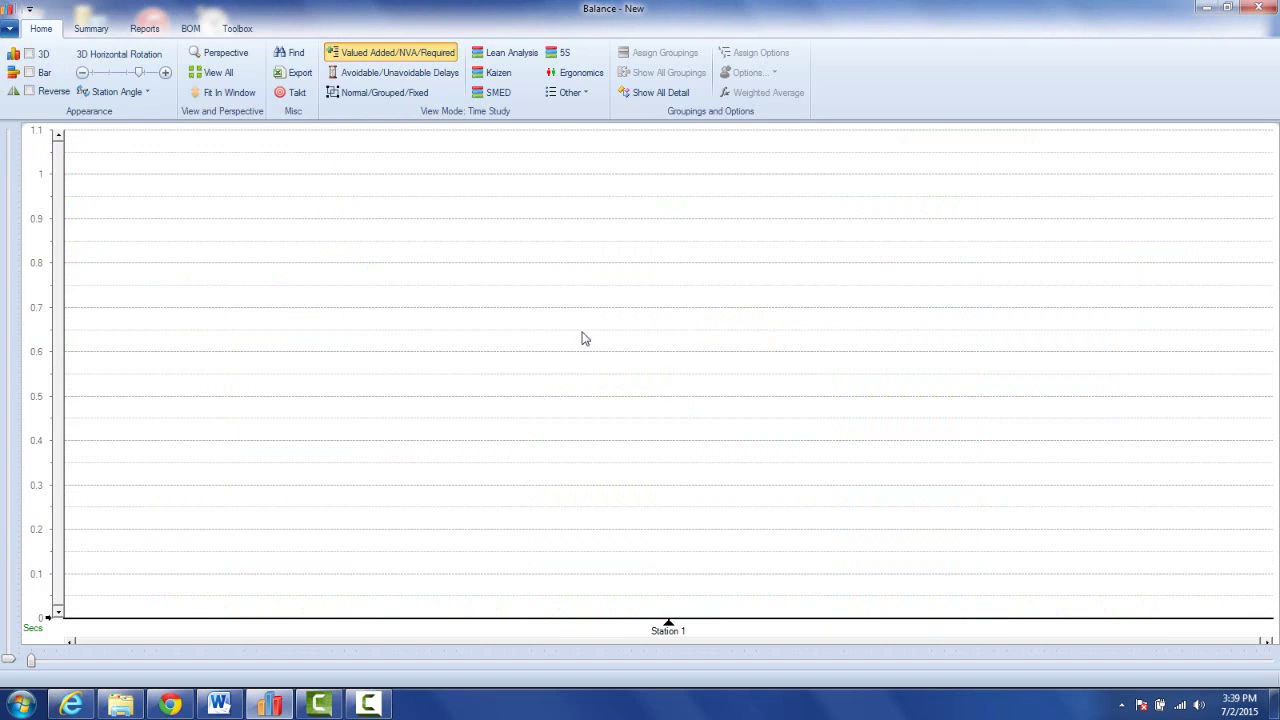
# Open 8Man Crew.chpx from Documents > Applied Computer Services > Samples
pyautogui.click(10, 31)
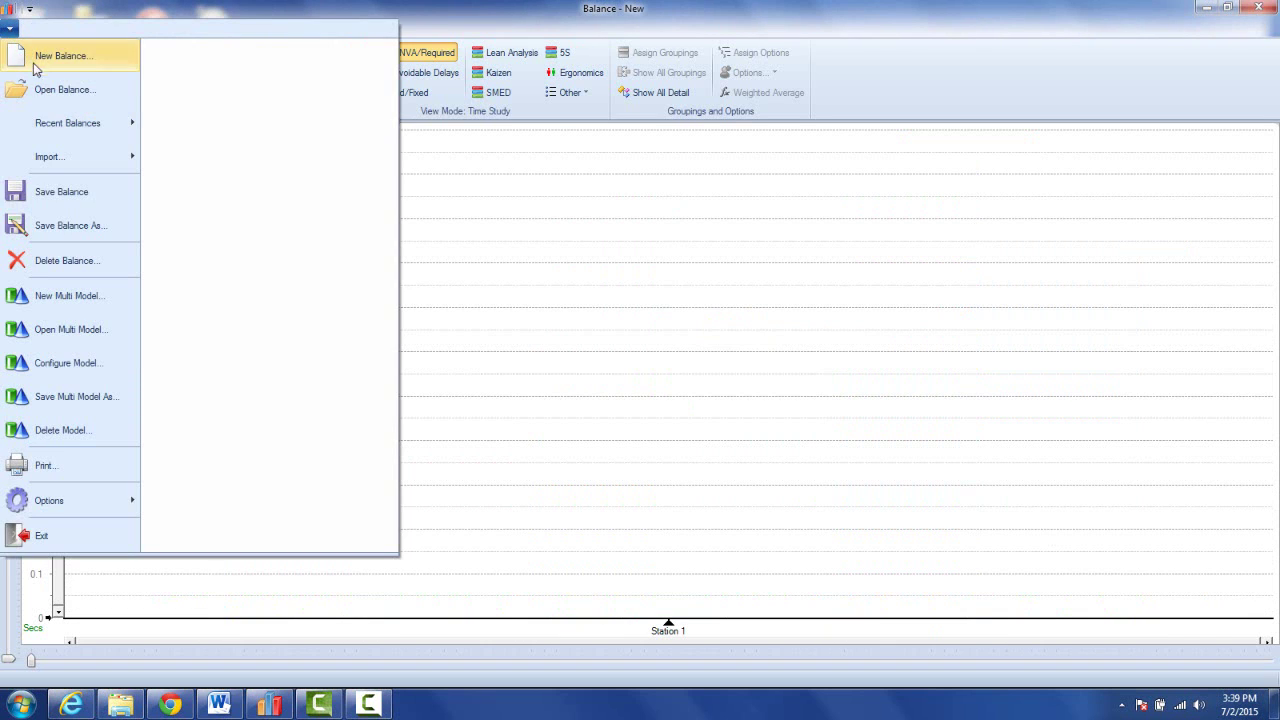
pyautogui.click(55, 90)
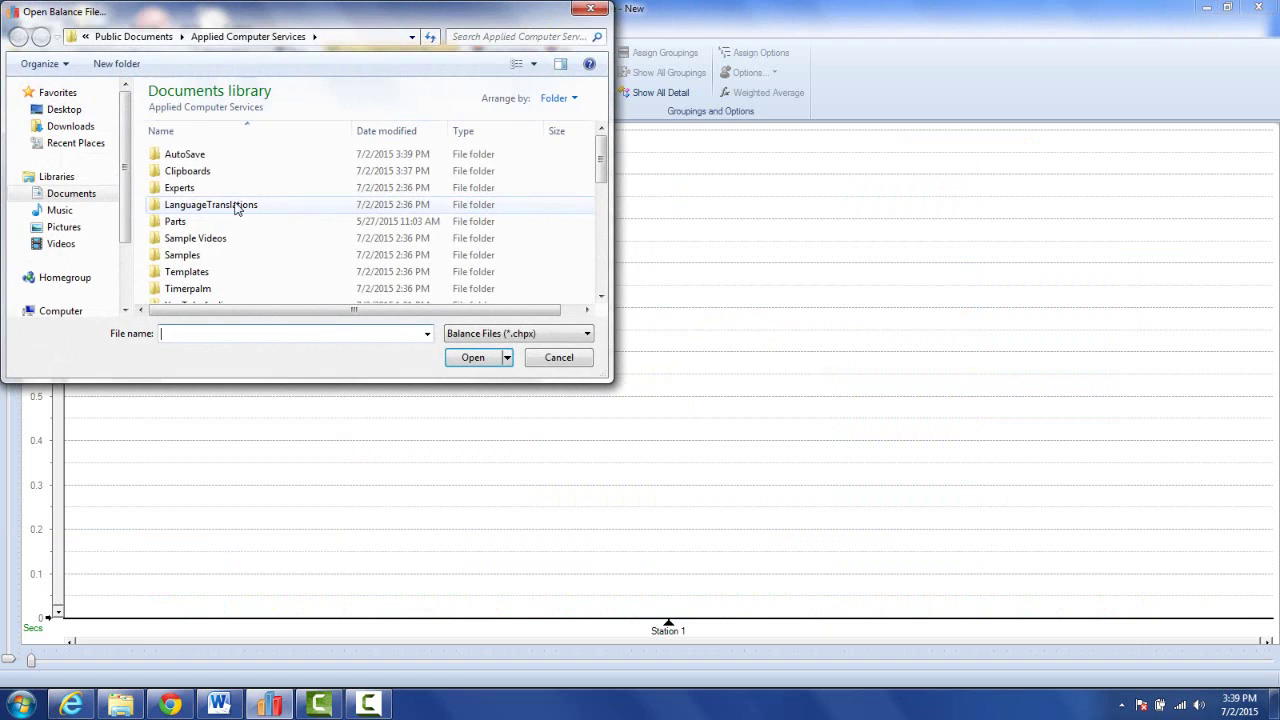
pyautogui.click(70, 194)
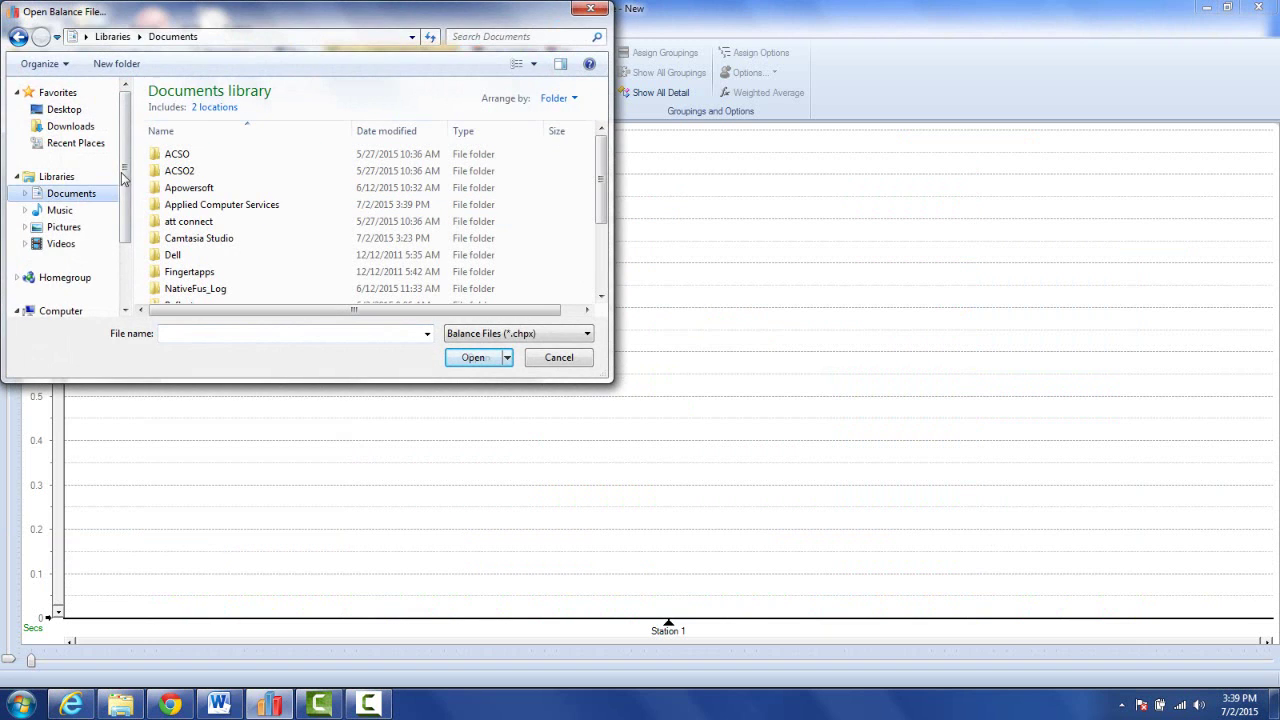
pyautogui.doubleClick(210, 205)
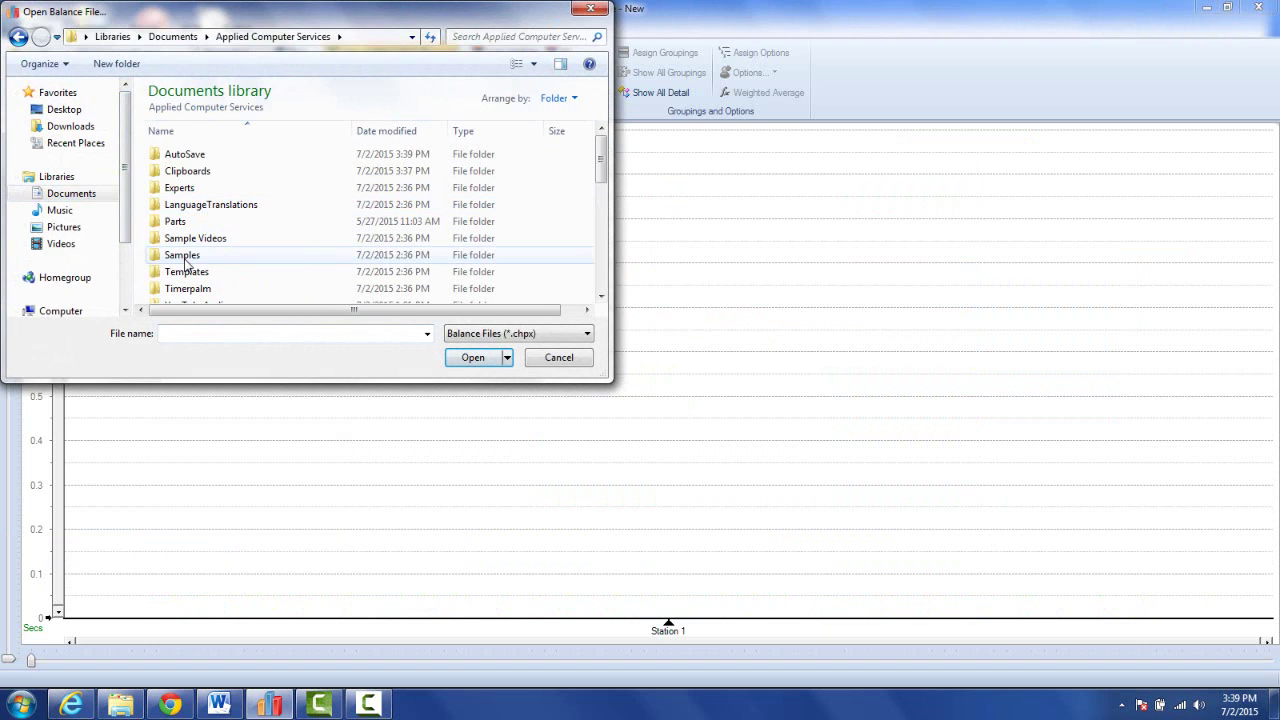
pyautogui.doubleClick(185, 258)
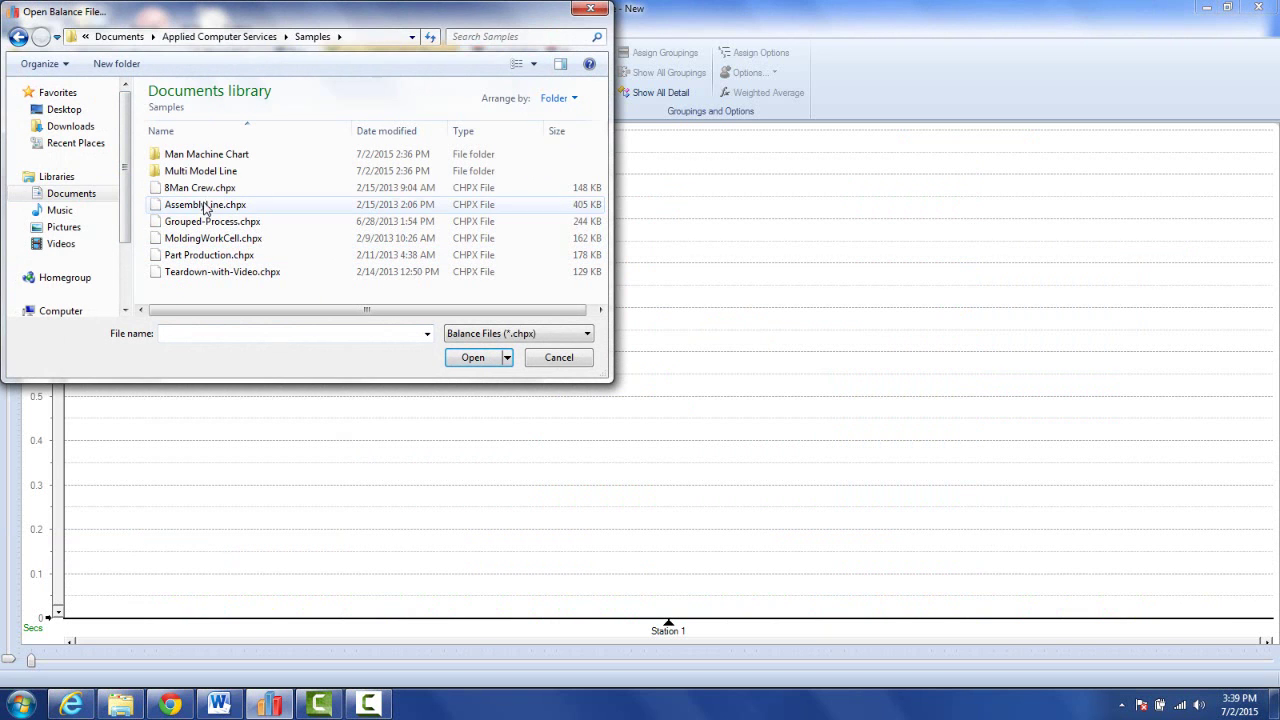
pyautogui.click(200, 188)
pyautogui.click(462, 355)
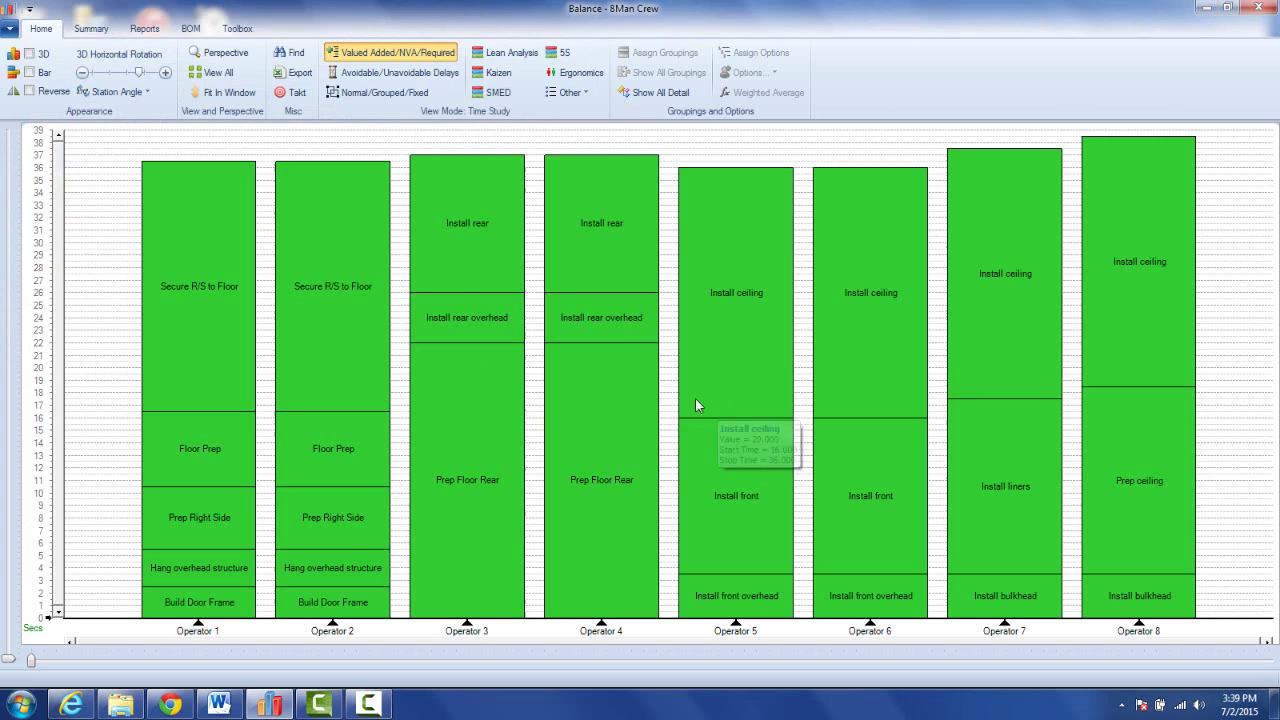
pyautogui.moveTo(311, 338)
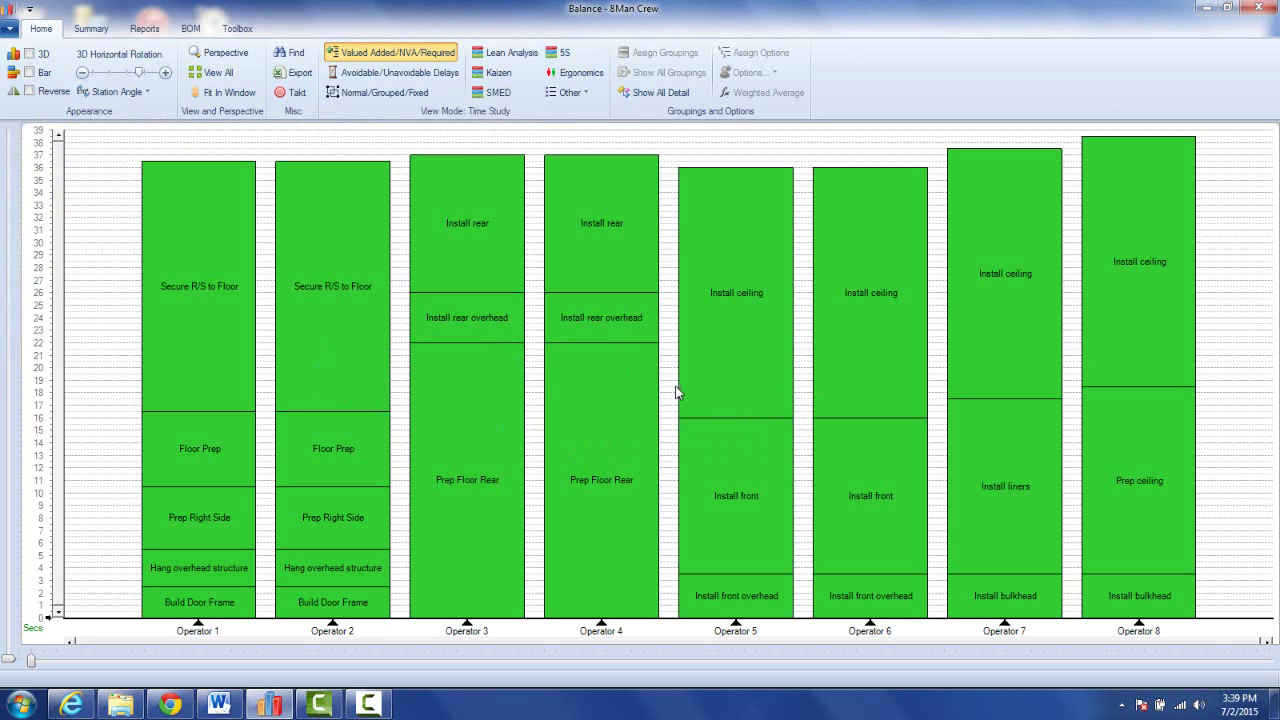
pyautogui.moveTo(590, 334)
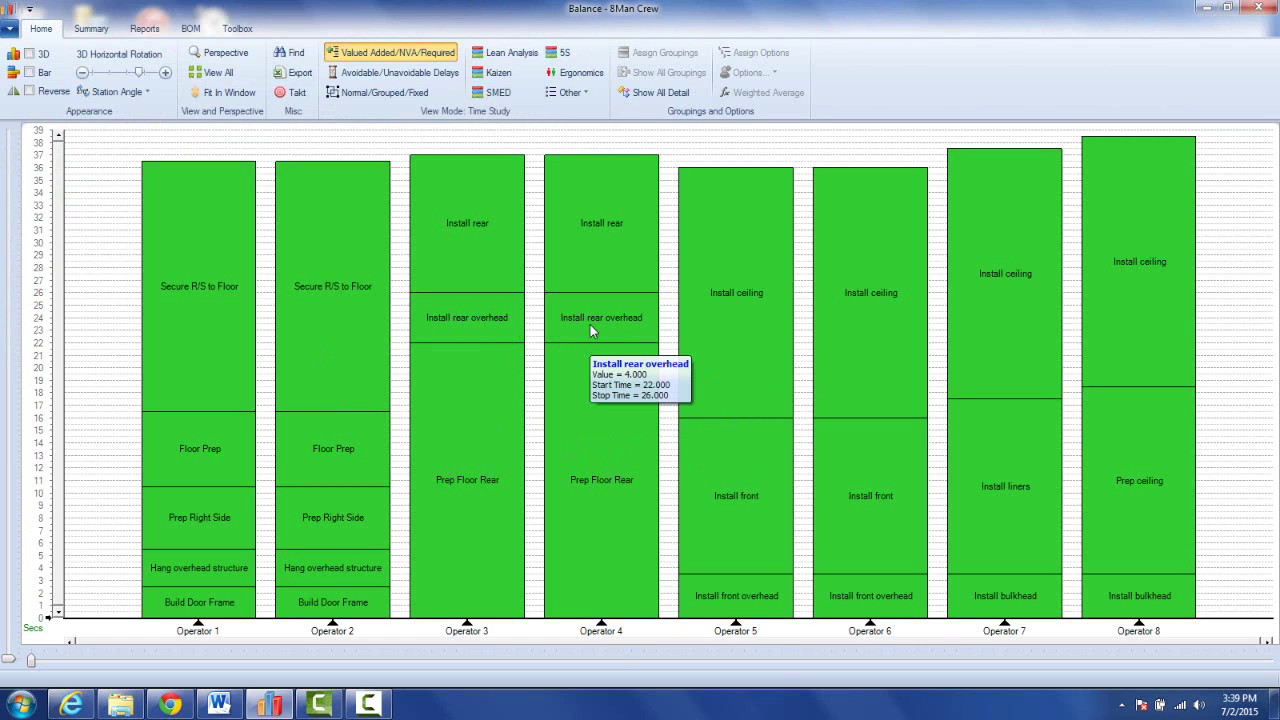
# Paste Support Activities.clpx onto Operator 4's Install rear overhead block, reaching about 69 seconds
pyautogui.rightClick(590, 331)
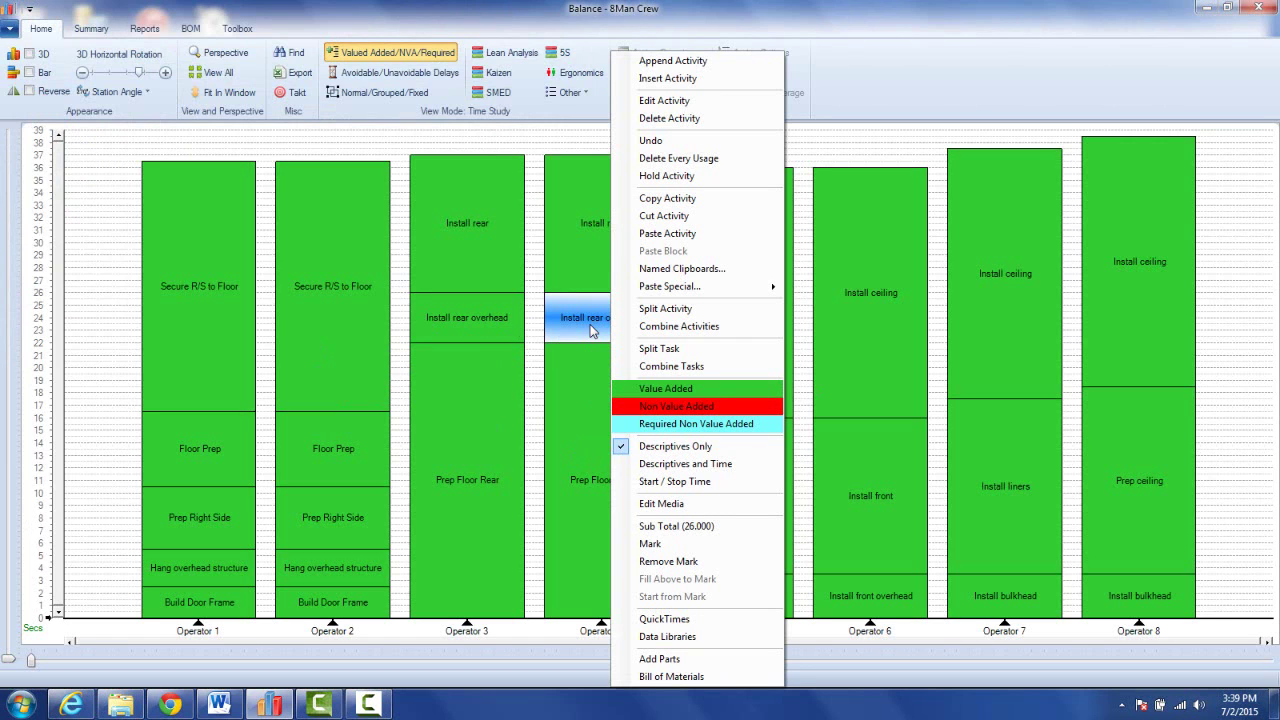
pyautogui.click(684, 269)
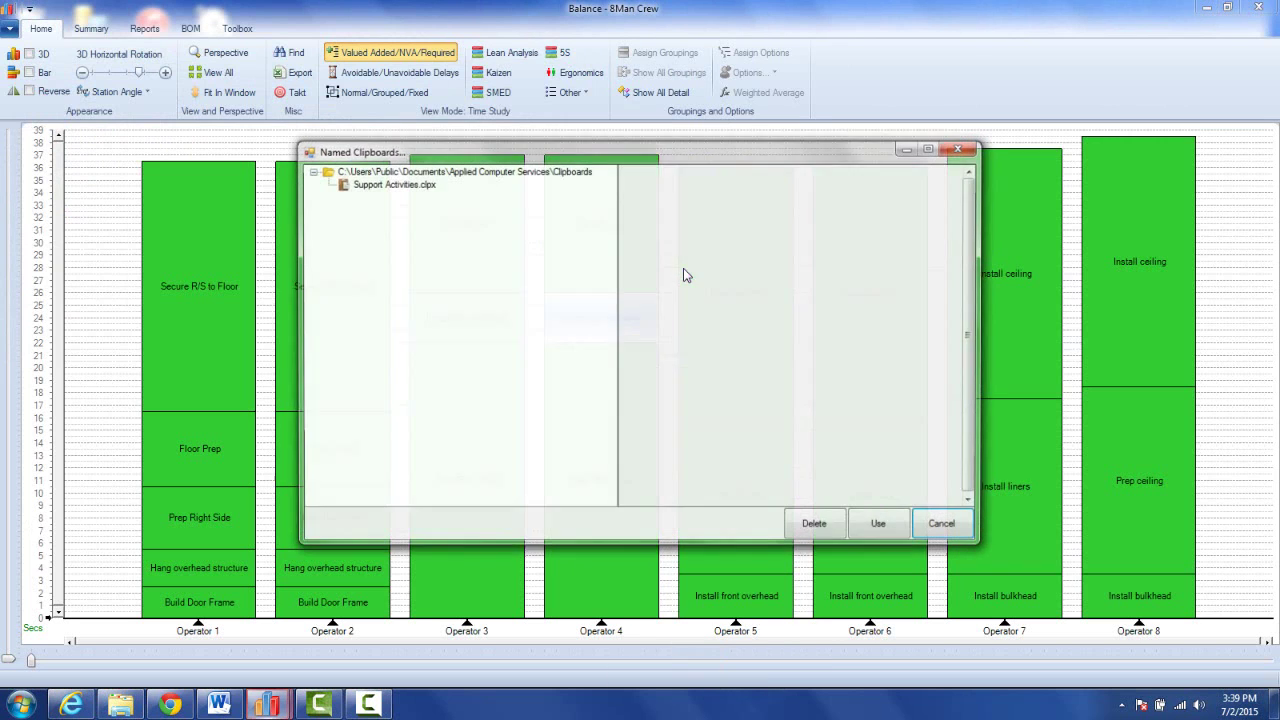
pyautogui.click(408, 184)
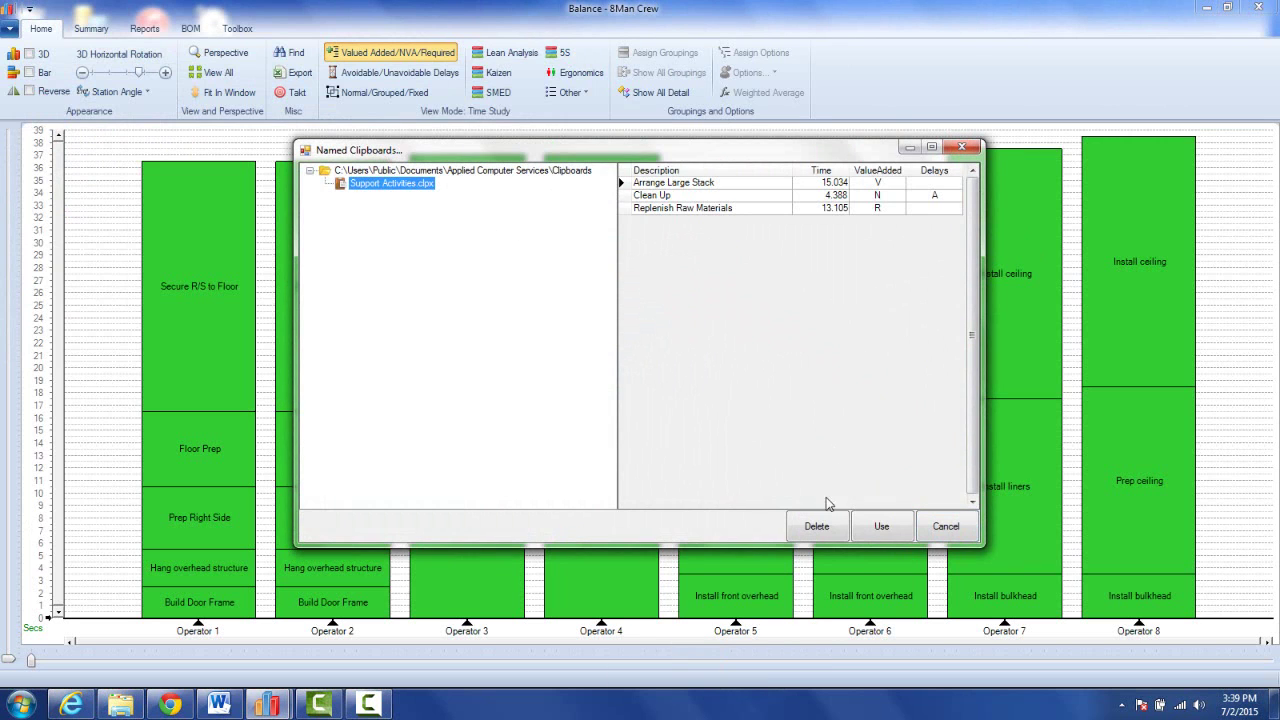
pyautogui.click(880, 530)
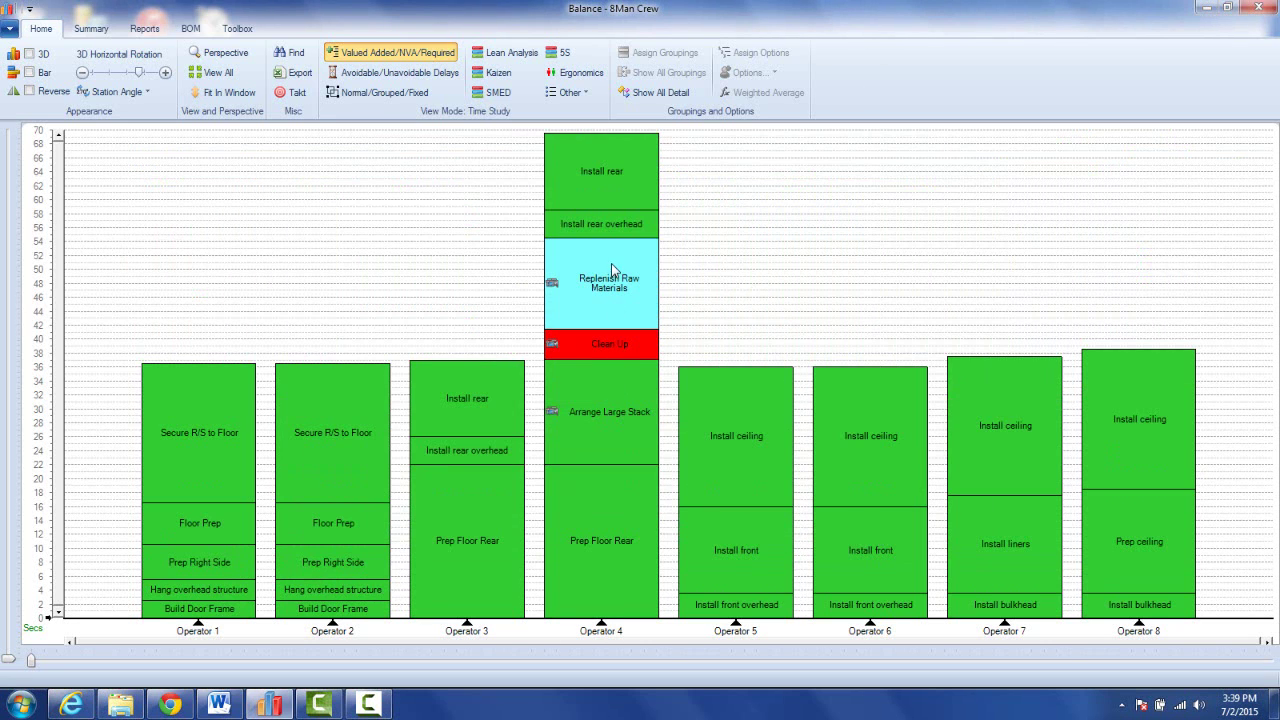
# Switch to the BOM view and inspect the parts on Operator 4's pasted cyan blocks
pyautogui.click(190, 28)
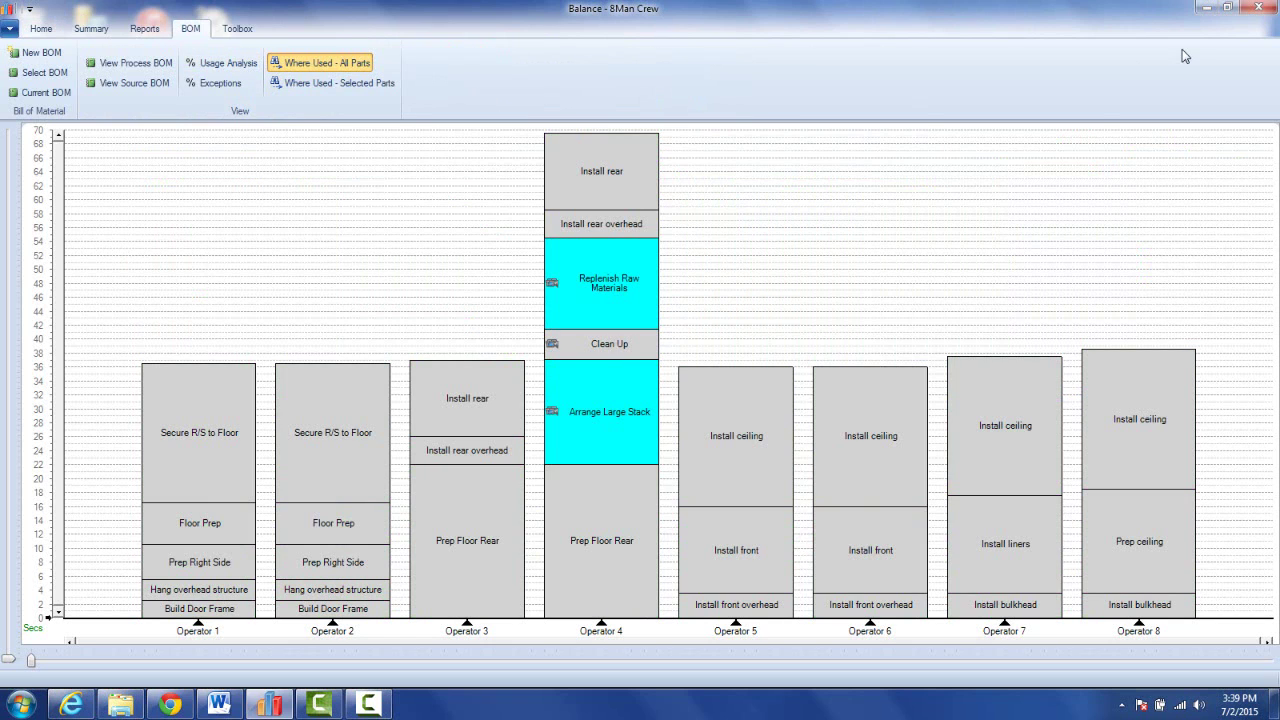
pyautogui.moveTo(615, 285)
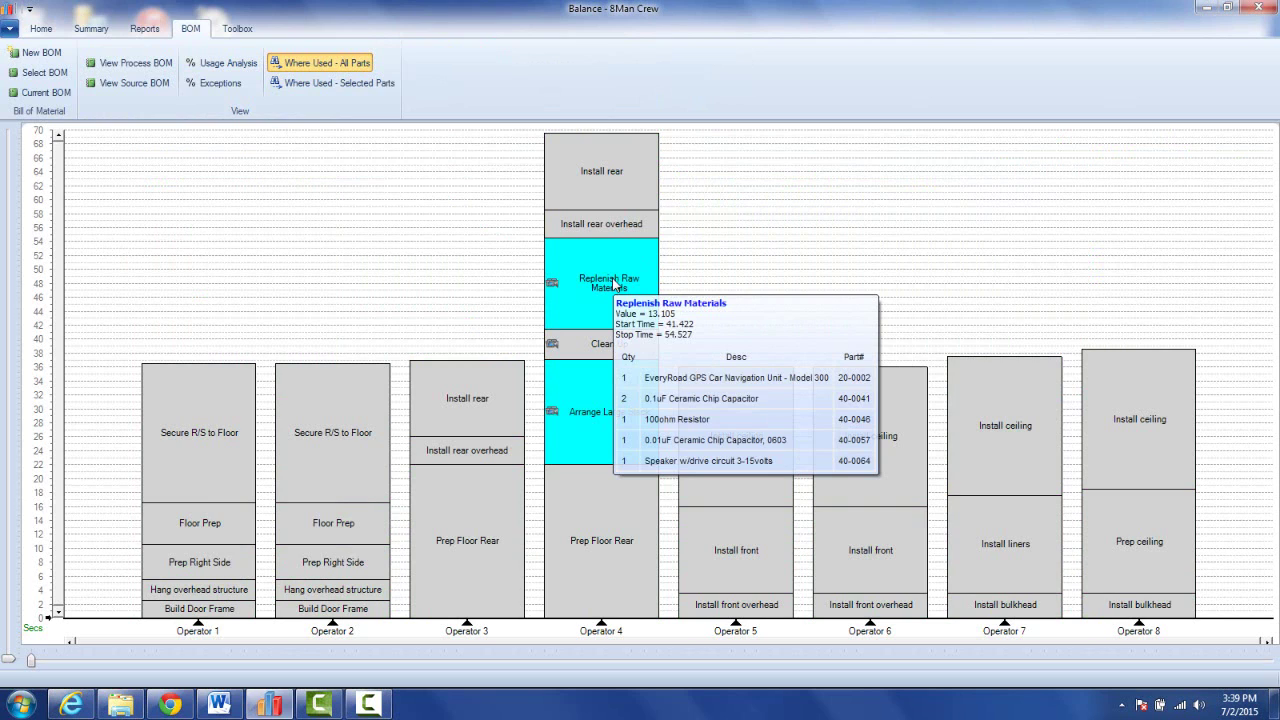
pyautogui.moveTo(580, 393)
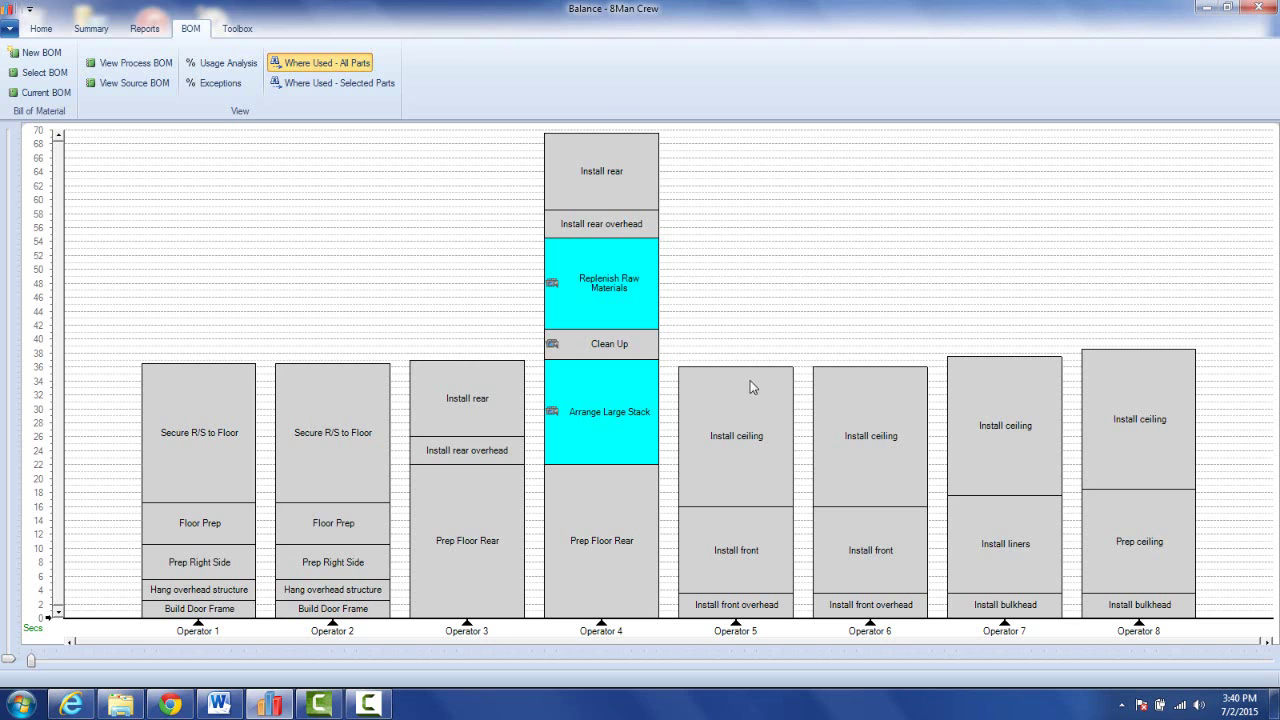
# Back on Home, delete Support Activities.clpx from the Named Clipboards library and confirm with OK
pyautogui.click(42, 29)
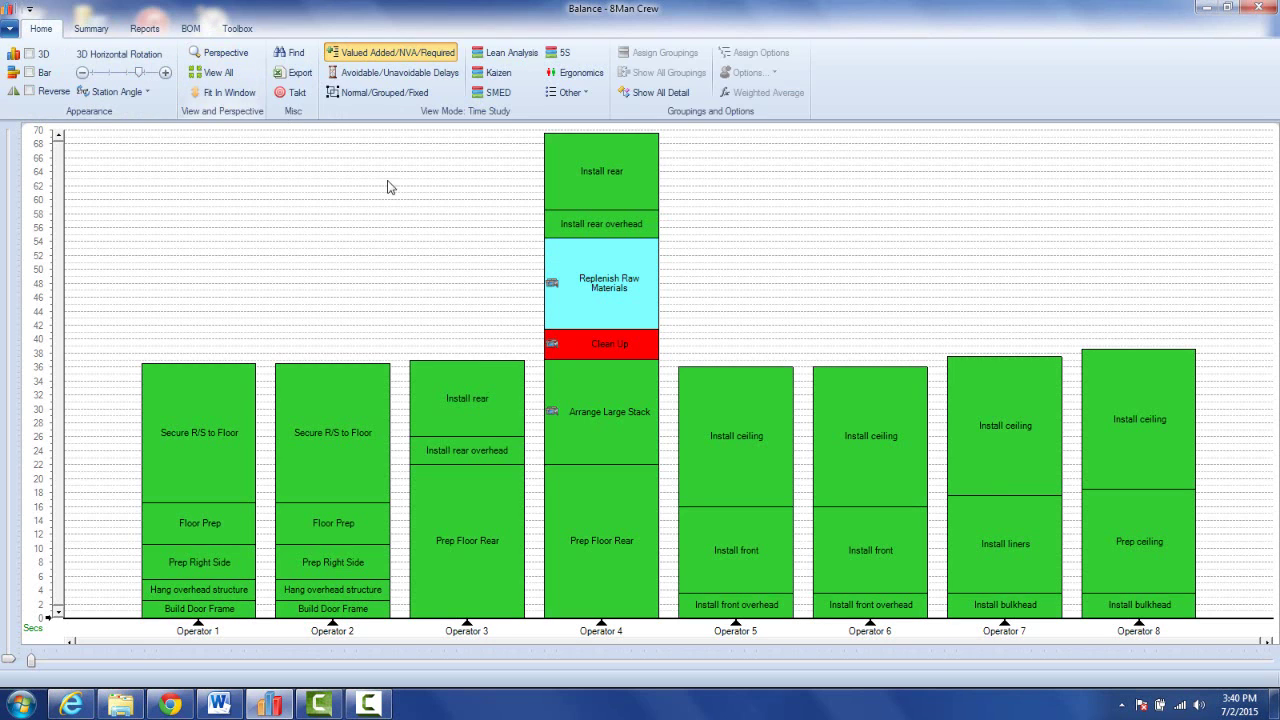
pyautogui.rightClick(751, 402)
pyautogui.click(822, 268)
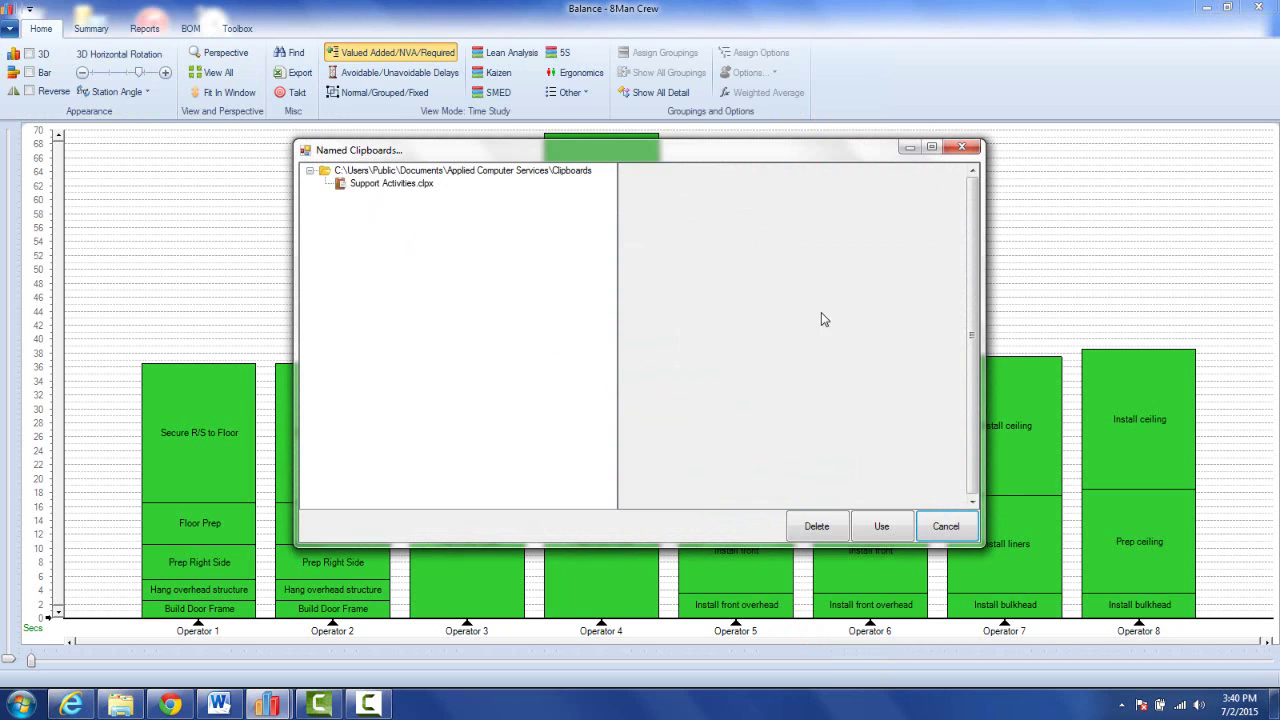
pyautogui.click(406, 185)
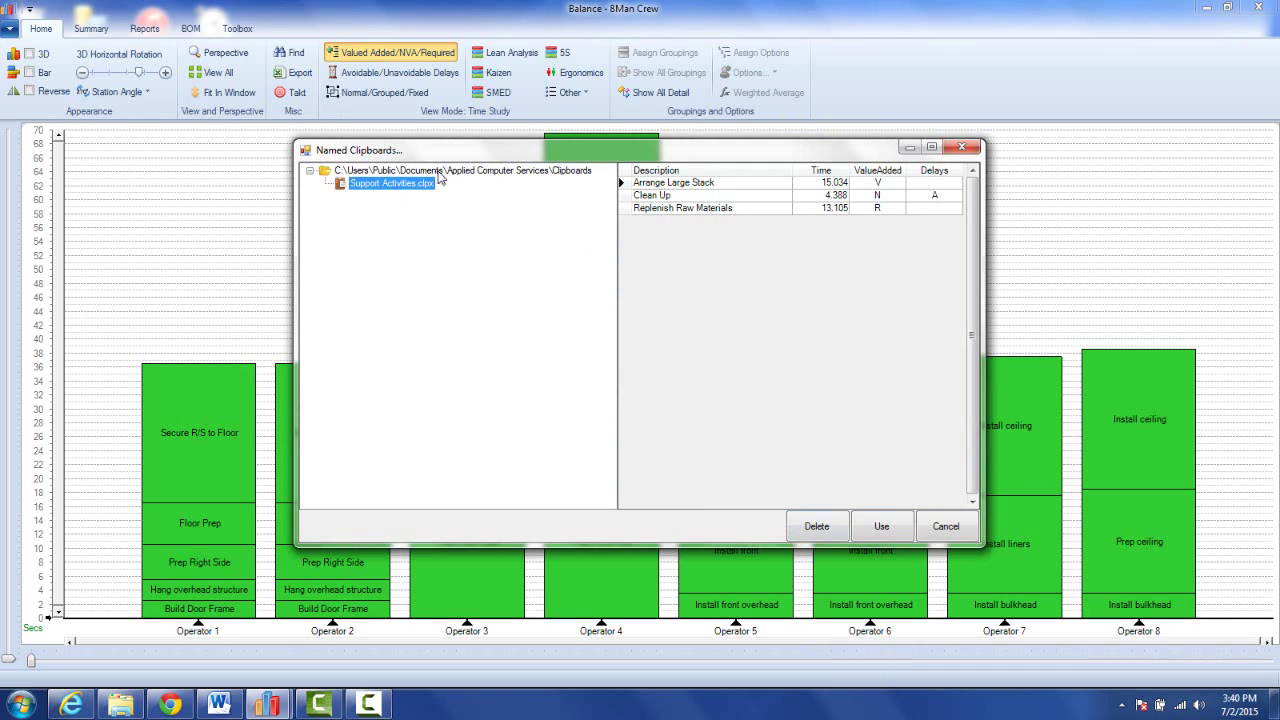
pyautogui.click(818, 532)
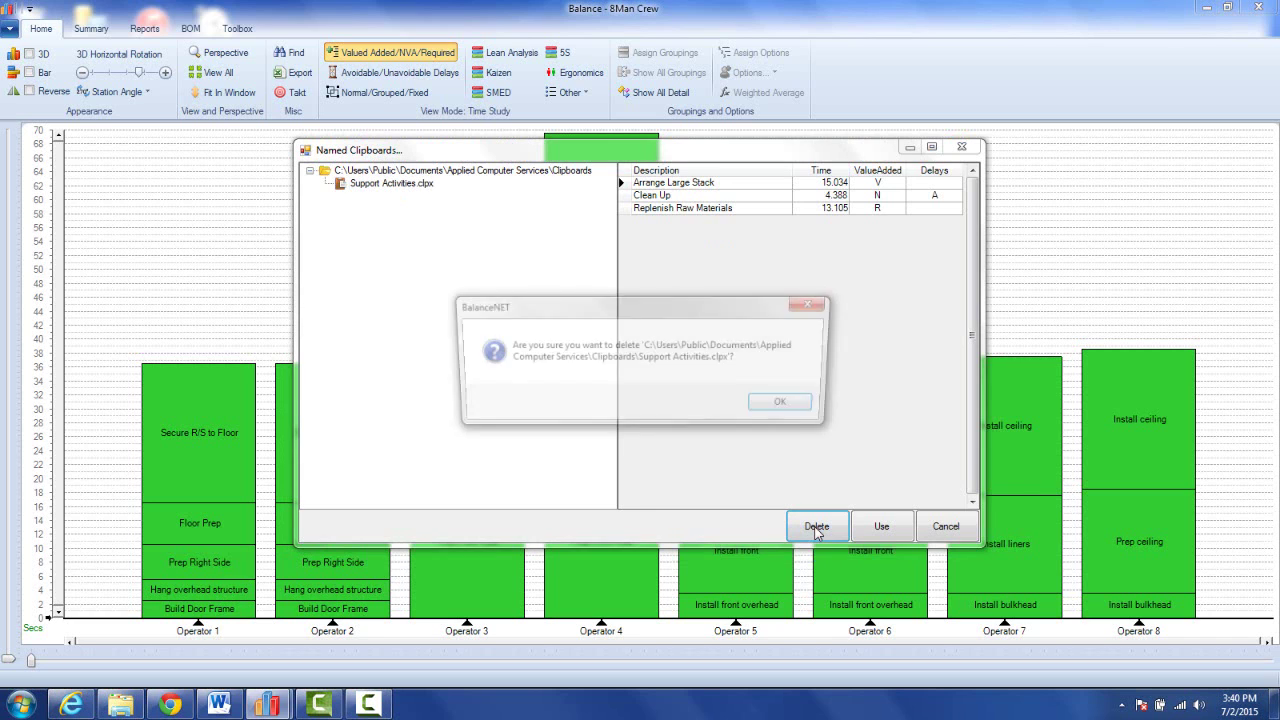
pyautogui.click(789, 406)
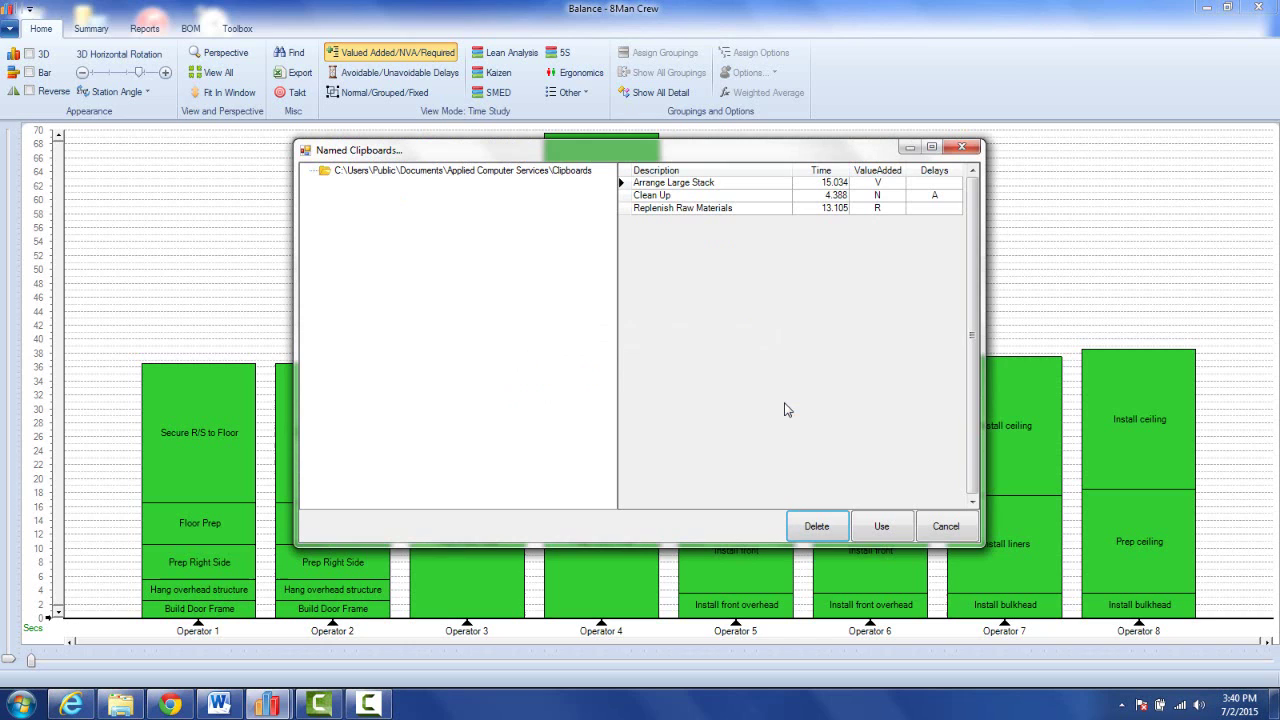